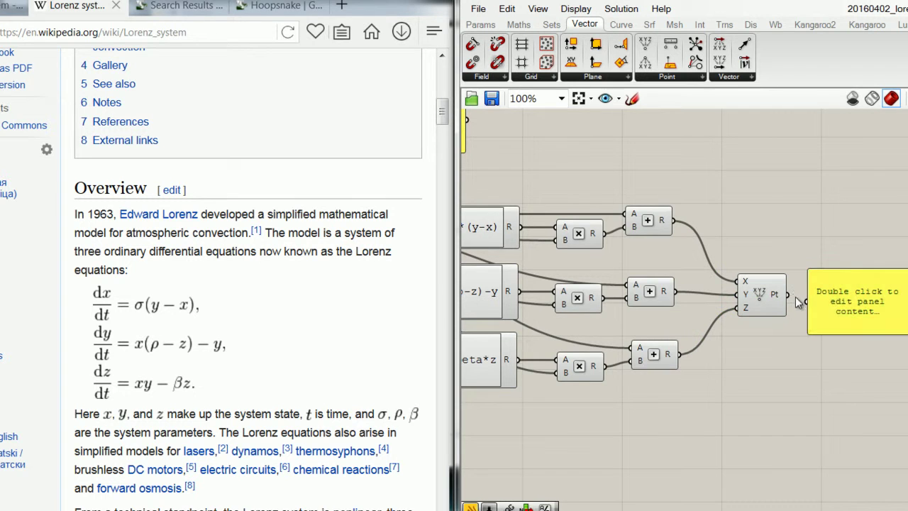
Connect the point output of Construct Point to the empty panel.
scroll(851, 289, up, 2)
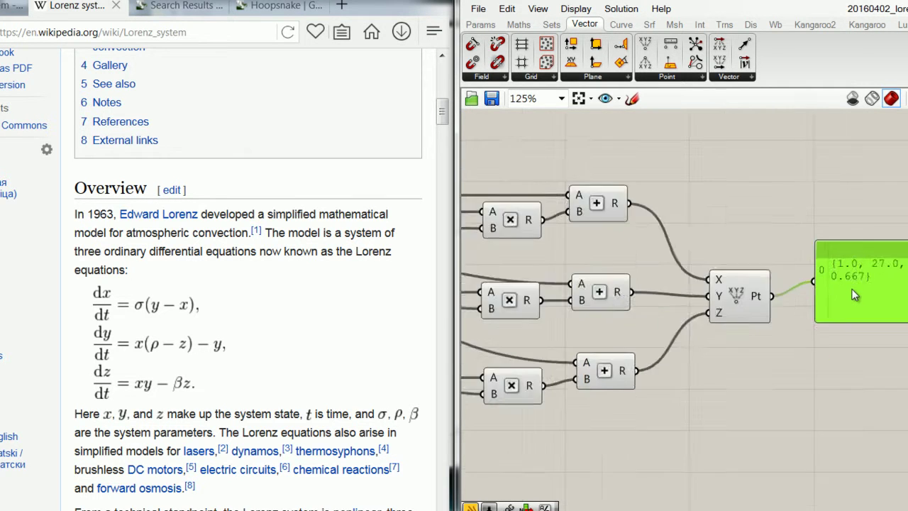
scroll(860, 301, down, 5)
scroll(796, 344, down, 1)
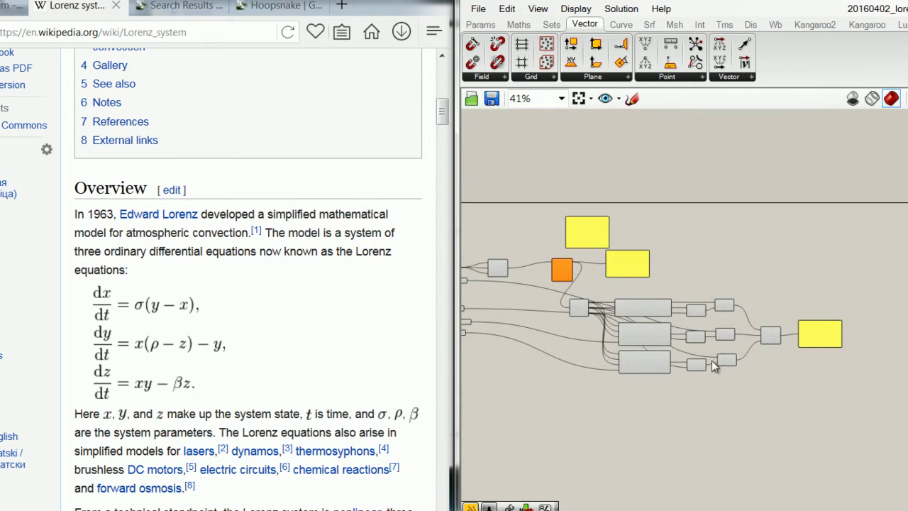
Move the Deconstruct Point, equation, multiplication, addition and Construct Point components together closer to the sliders.
right_drag(711, 360, 806, 346)
scroll(853, 321, up, 2)
drag(888, 401, 579, 241)
drag(571, 276, 745, 293)
right_drag(744, 292, 747, 288)
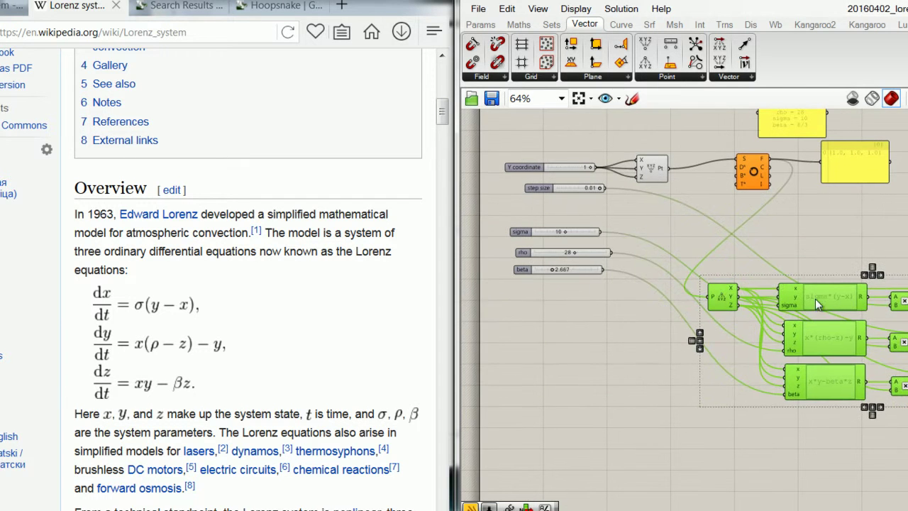
drag(815, 298, 764, 236)
right_drag(779, 257, 656, 305)
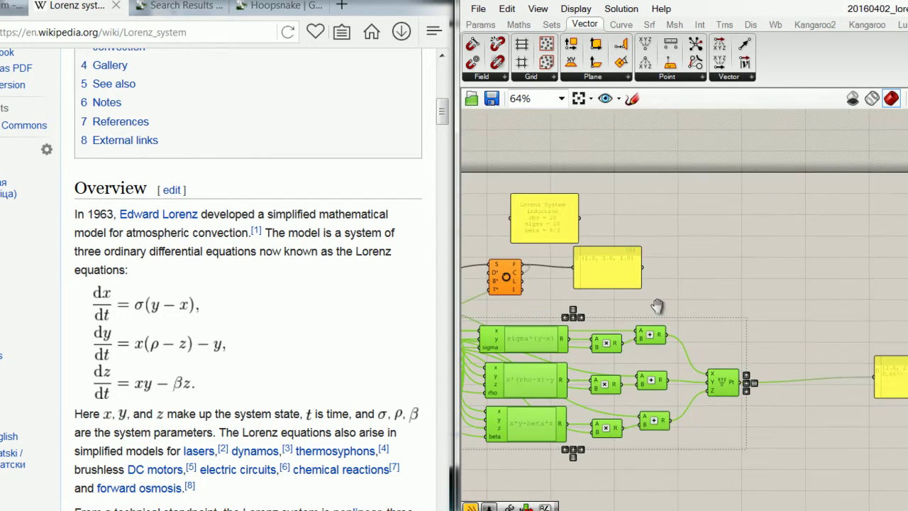
Move the Hoopsnake component and its output panel to the right, above the Construct Point component.
drag(609, 277, 776, 248)
drag(507, 279, 748, 278)
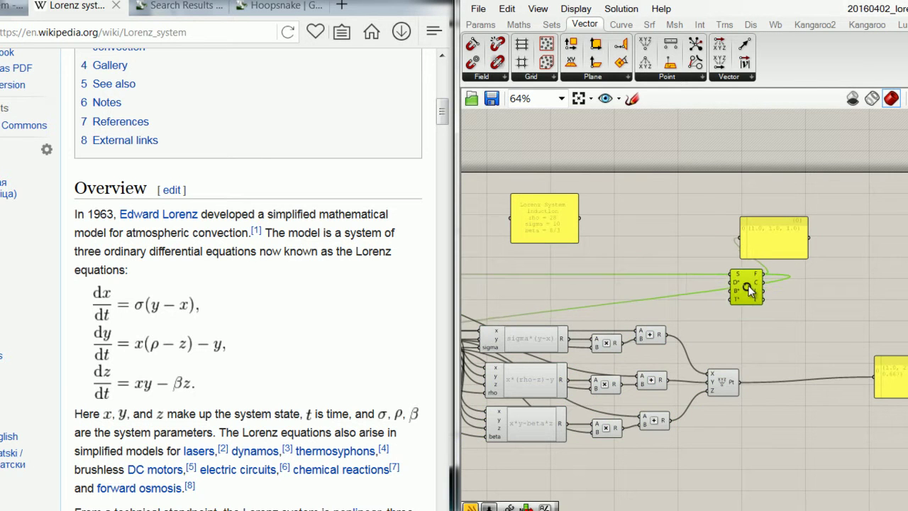
scroll(748, 278, up, 3)
click(811, 222)
scroll(768, 298, down, 2)
scroll(724, 276, up, 3)
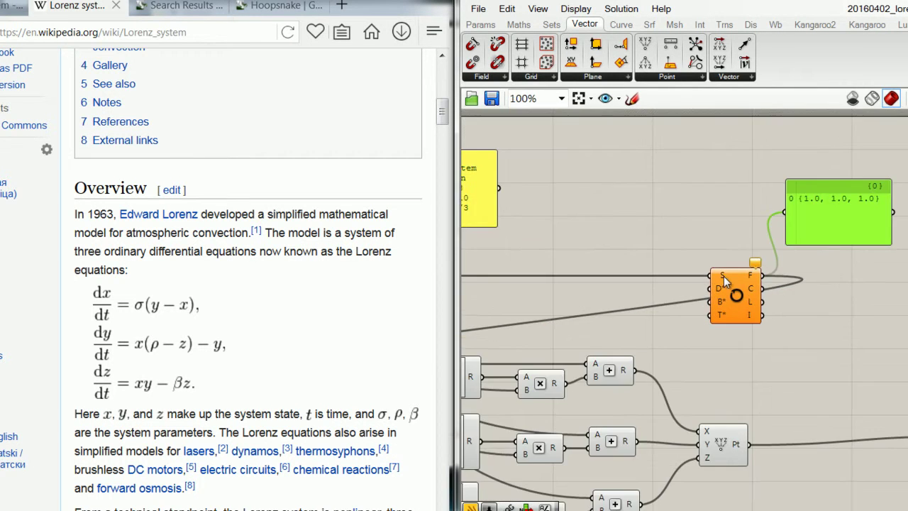
drag(739, 309, 858, 314)
right_drag(840, 316, 708, 276)
drag(750, 275, 724, 270)
scroll(725, 269, down, 2)
scroll(755, 269, down, 1)
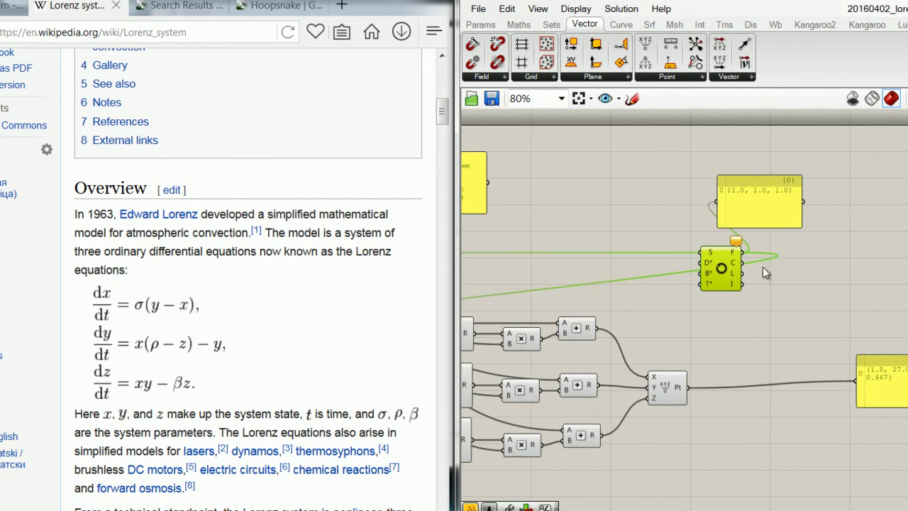
Move the Deconstruct Point component from before the equations to the output side of the Hoopsnake component.
right_drag(602, 339, 765, 311)
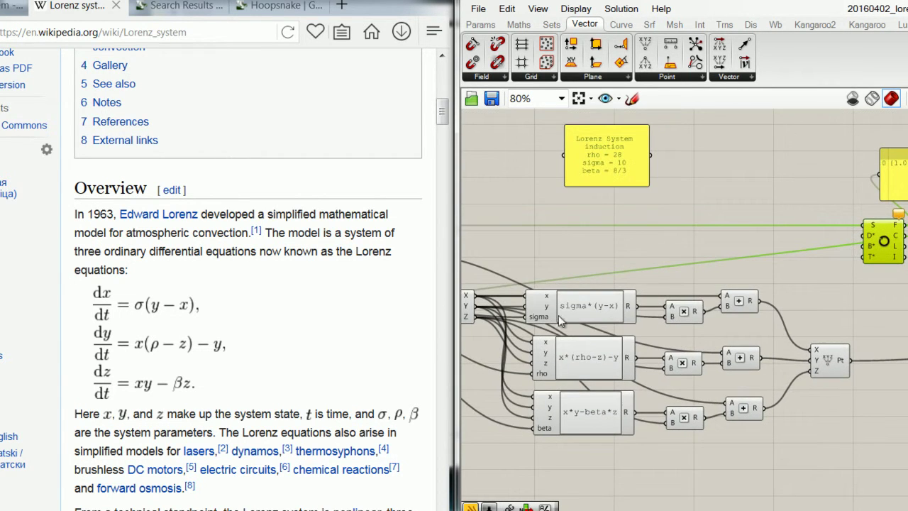
scroll(703, 389, down, 2)
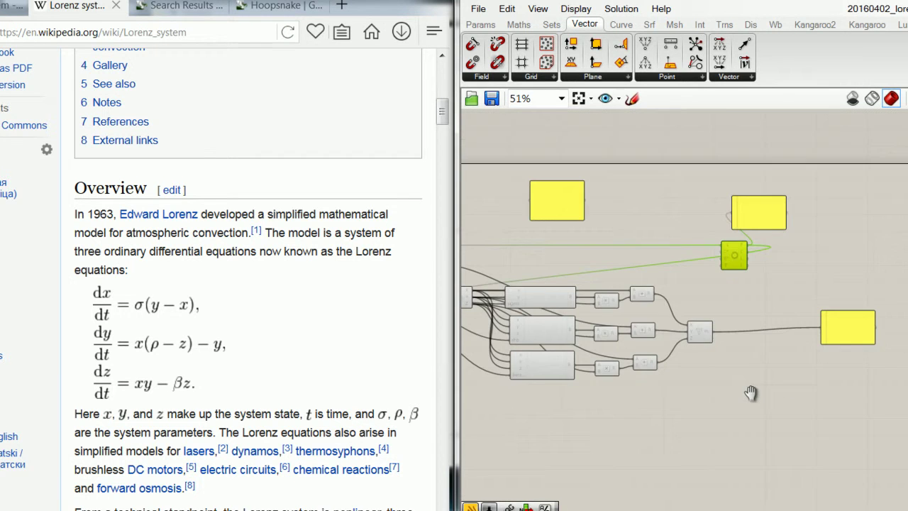
right_drag(590, 367, 641, 413)
scroll(642, 413, up, 2)
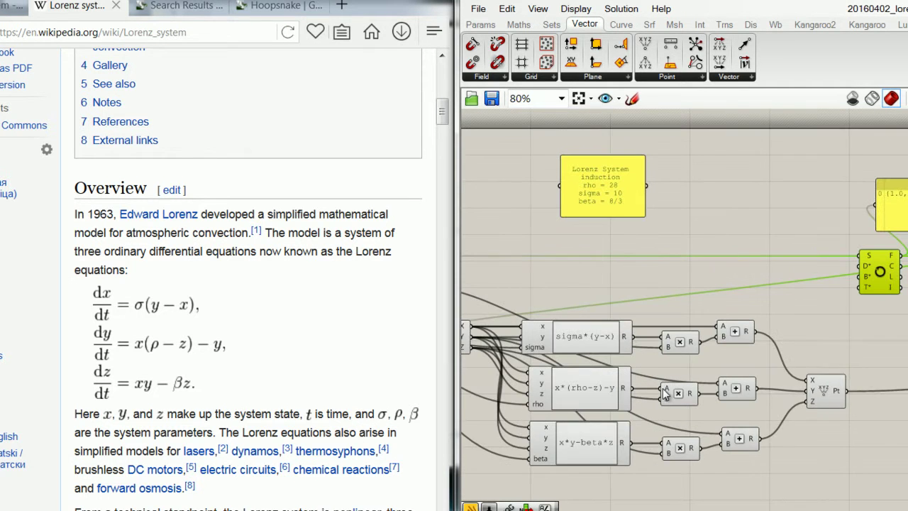
right_drag(819, 348, 760, 348)
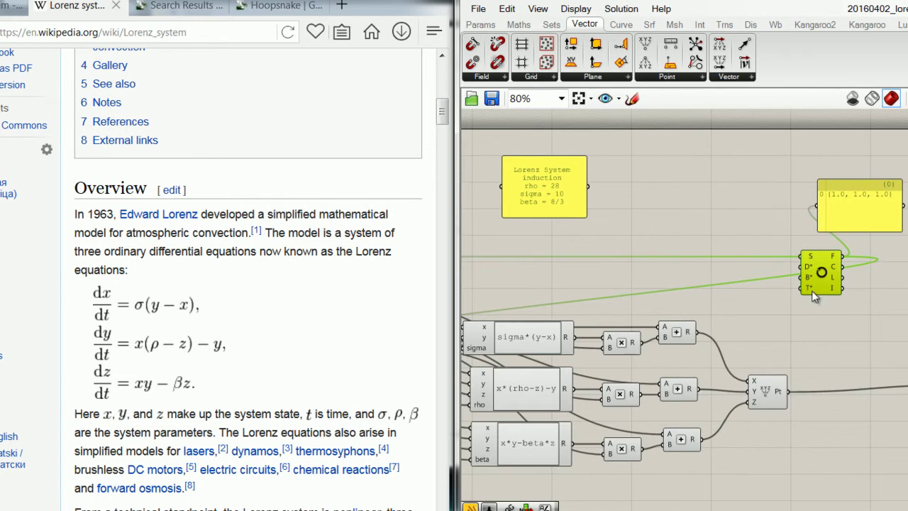
scroll(826, 398, down, 3)
drag(605, 374, 896, 431)
scroll(883, 356, up, 5)
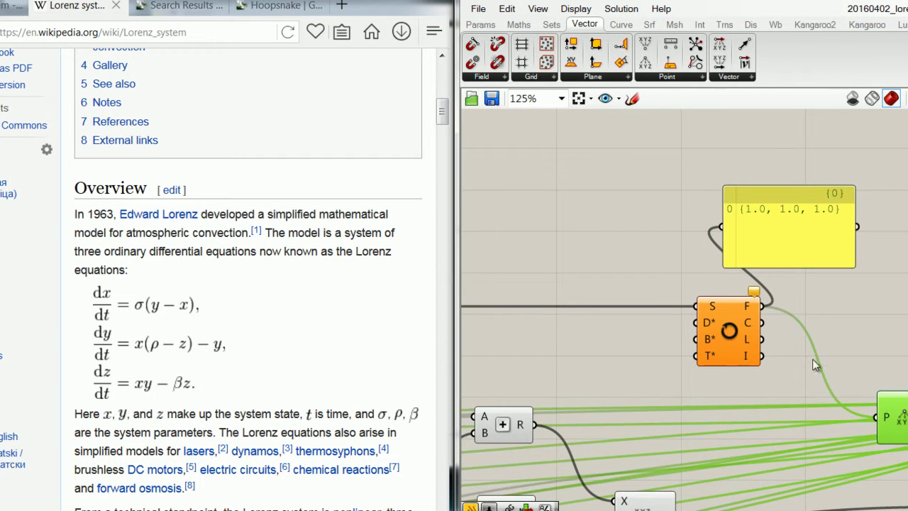
Add a List Item component beside Hoopsnake and connect the Feedback output to its list input.
click(745, 324)
mouse_move(751, 309)
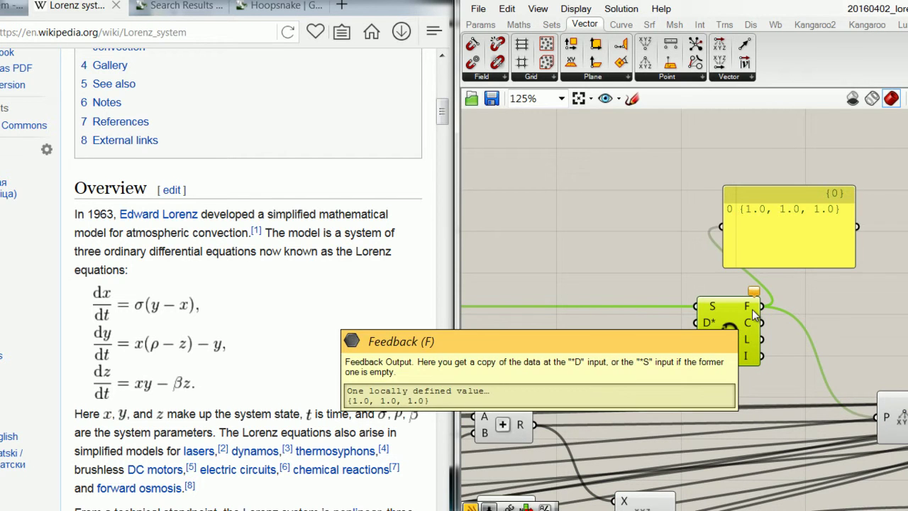
right_drag(774, 319, 704, 314)
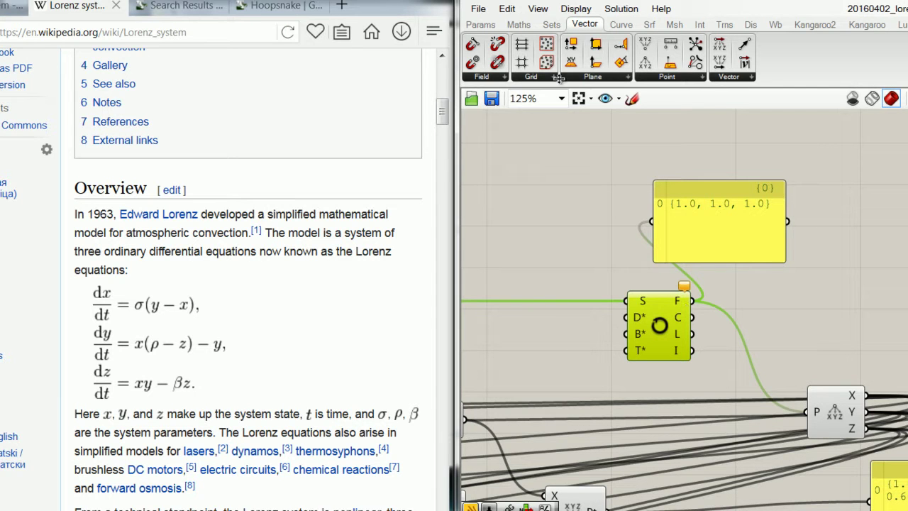
right_drag(592, 197, 704, 205)
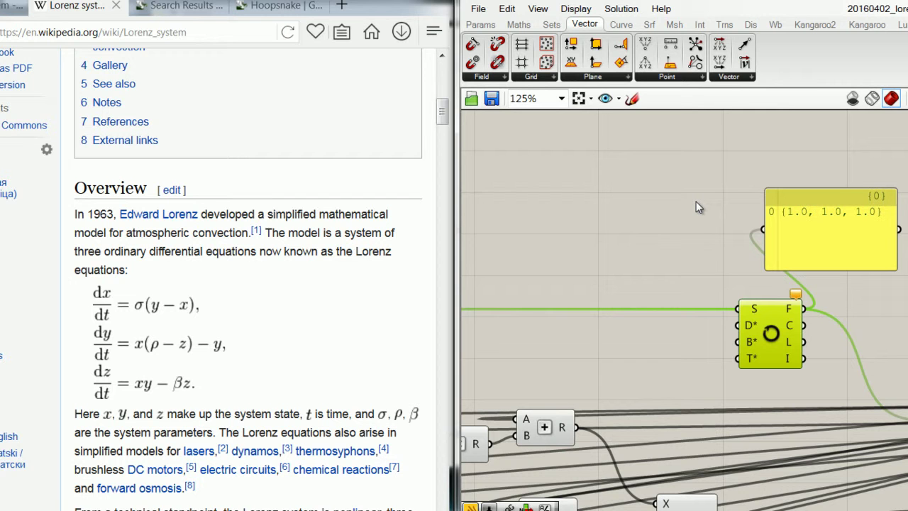
click(551, 24)
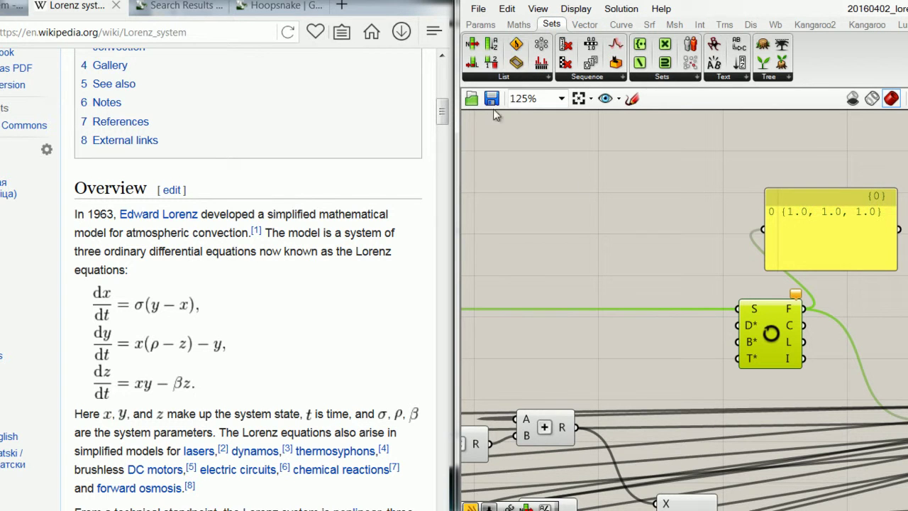
click(770, 297)
right_drag(696, 186, 549, 182)
drag(471, 44, 752, 321)
scroll(734, 324, up, 2)
click(601, 319)
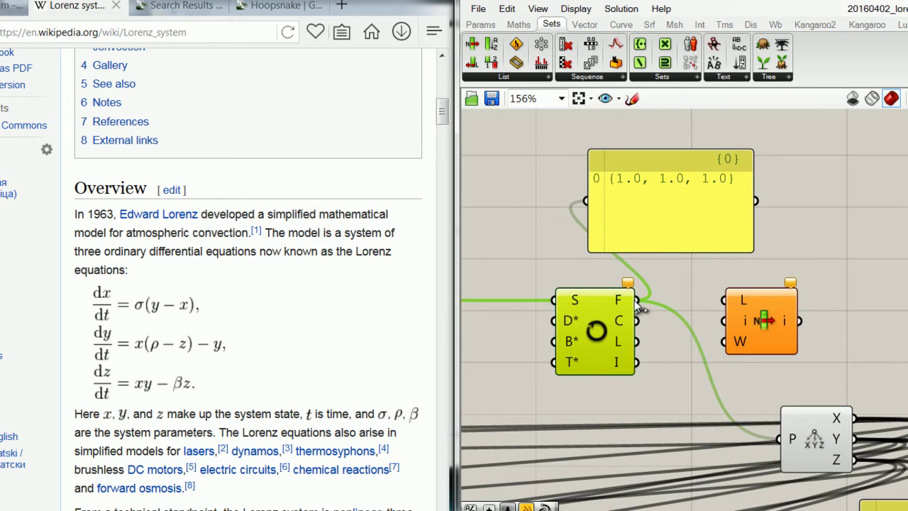
drag(724, 300, 637, 300)
drag(758, 319, 731, 320)
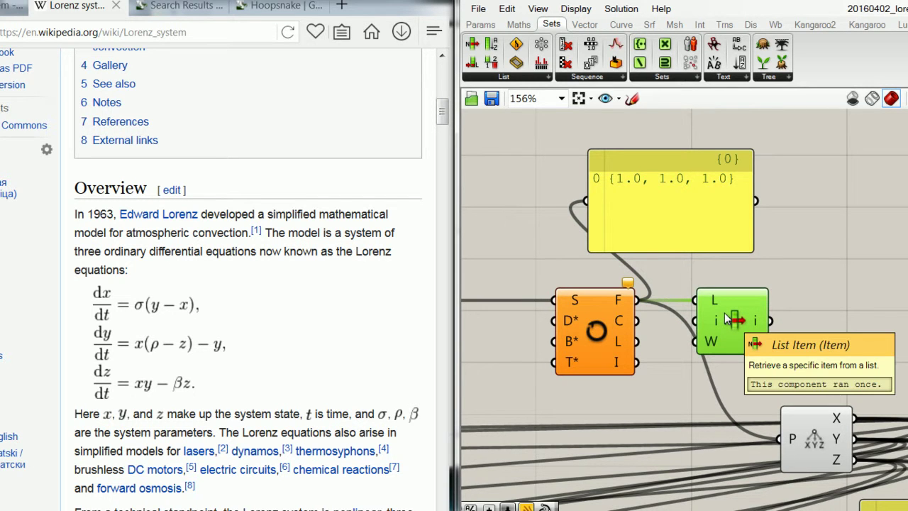
Connect the List Item output to Deconstruct Point's P input and place Deconstruct Point beside List Item.
right_drag(815, 368, 745, 377)
drag(698, 329, 714, 438)
drag(744, 438, 787, 332)
scroll(800, 340, down, 3)
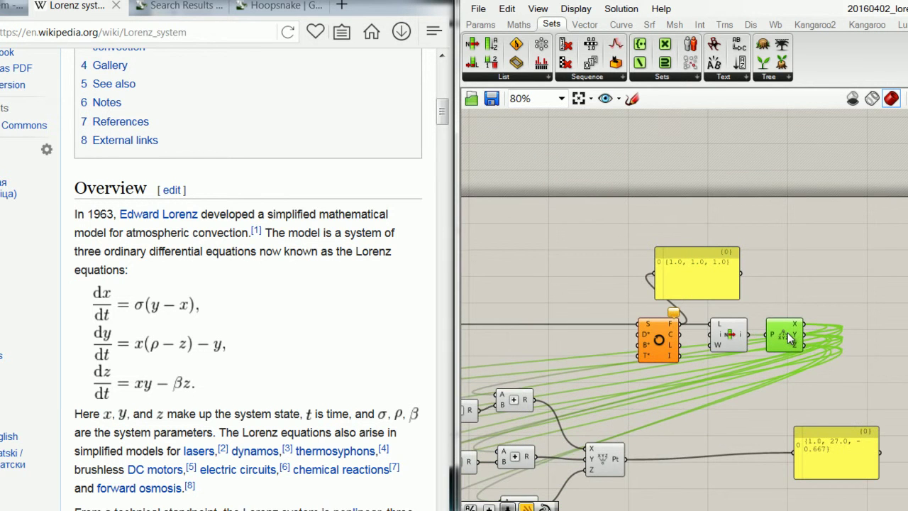
scroll(787, 332, down, 1)
scroll(793, 349, up, 4)
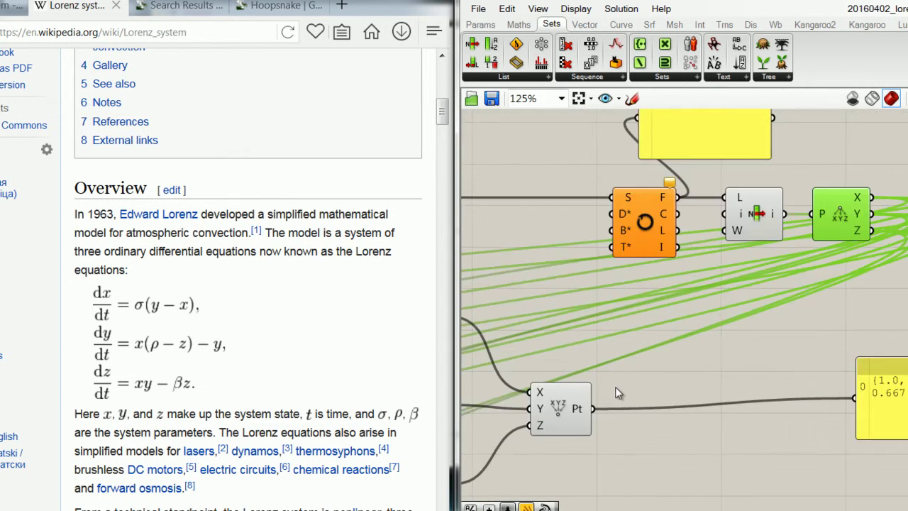
Add an Insert Items component, feeding its L input from List Item and its I input from Construct Point.
scroll(557, 403, down, 1)
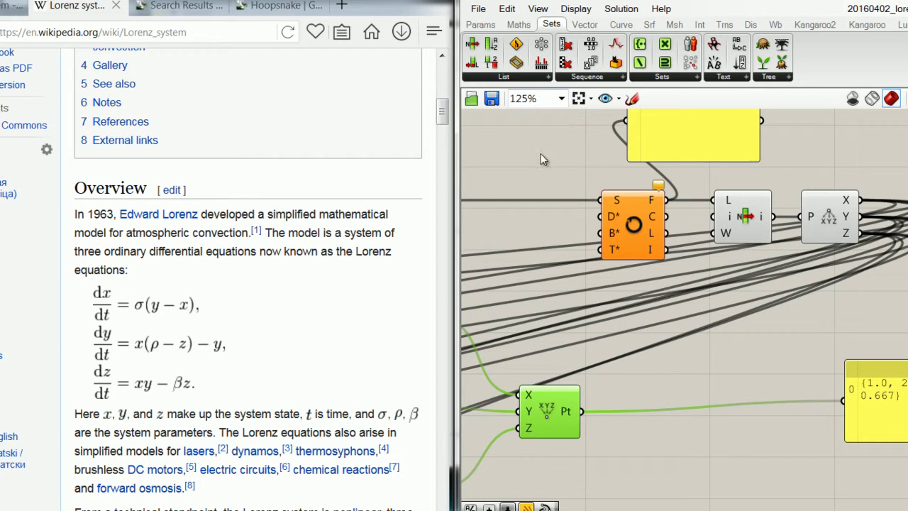
click(517, 78)
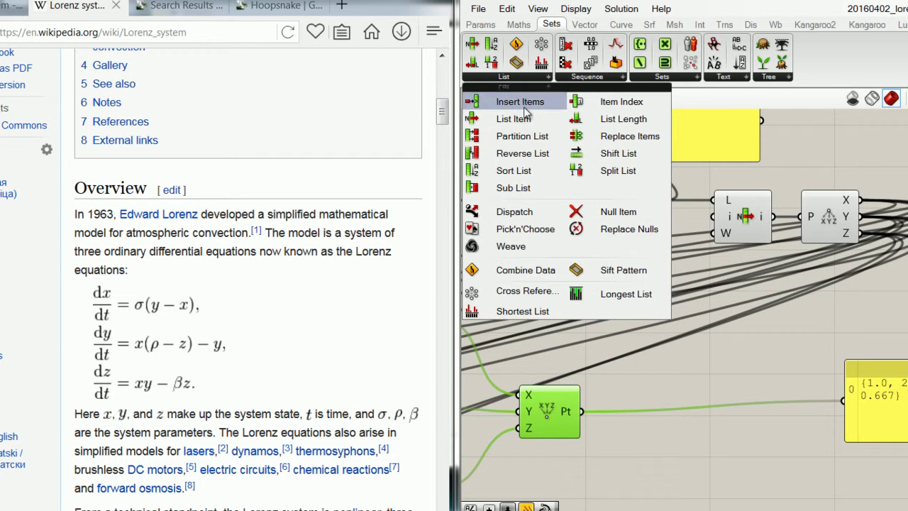
drag(526, 102, 762, 422)
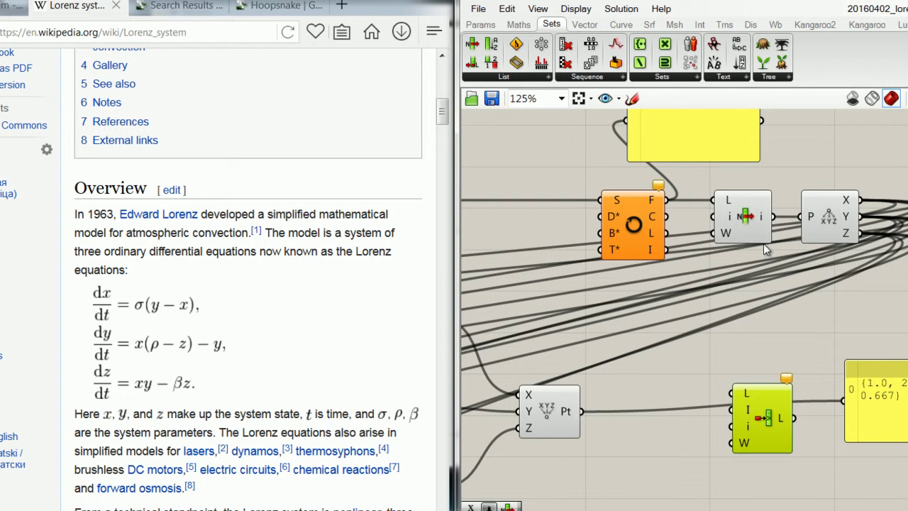
click(759, 238)
drag(773, 217, 732, 394)
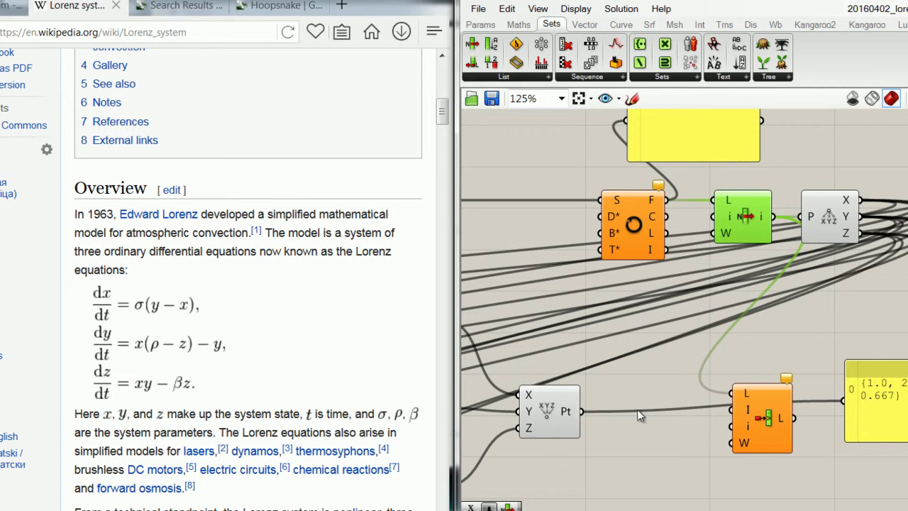
mouse_move(765, 419)
mouse_down()
mouse_move(752, 401)
mouse_move(750, 422)
mouse_up()
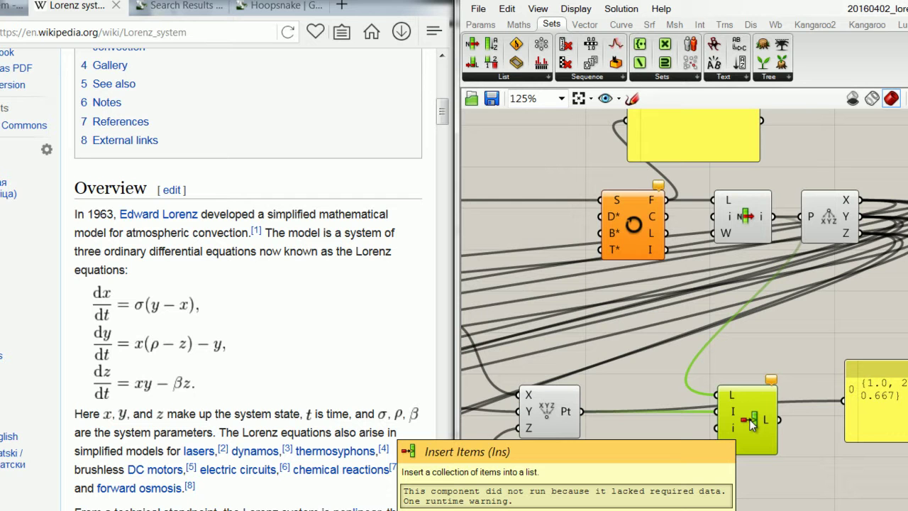
Connect the Insert Items output to Hoopsnake's D* input.
click(740, 224)
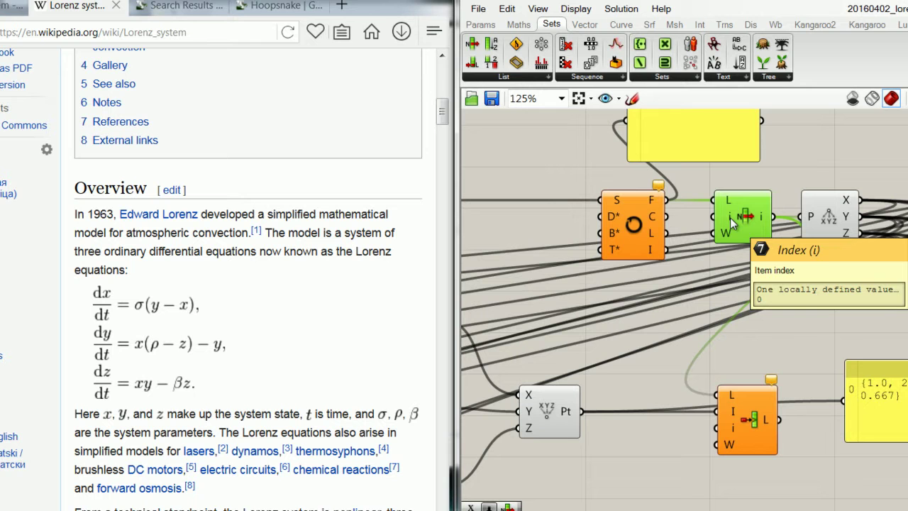
click(745, 433)
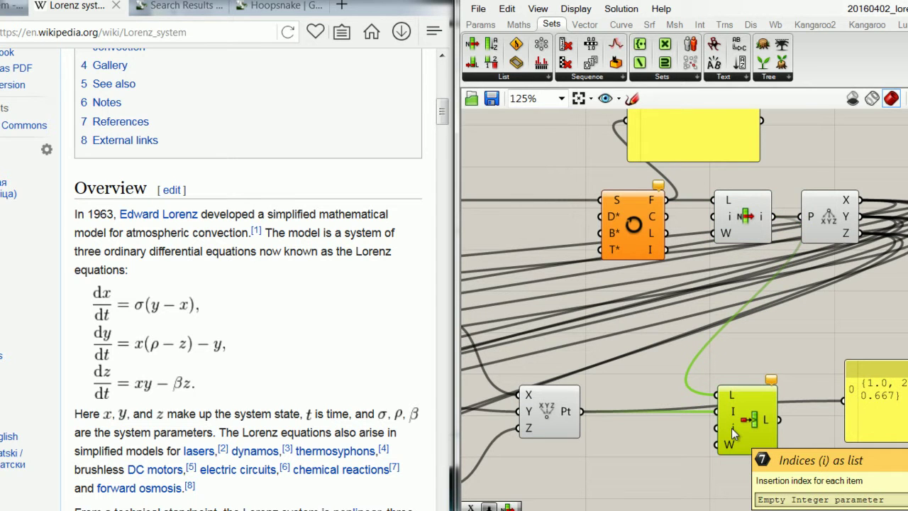
drag(783, 421, 602, 217)
scroll(648, 333, down, 1)
right_drag(647, 334, 633, 368)
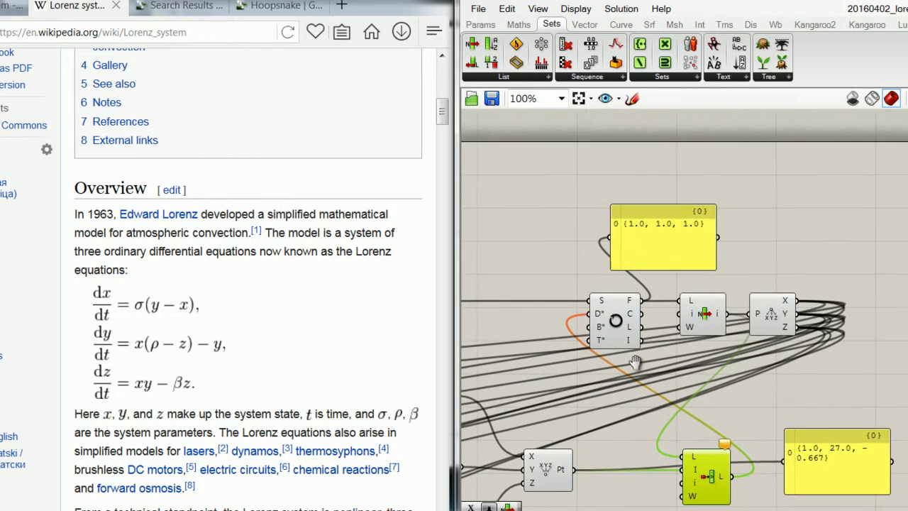
Move the Construct Point result panel above Deconstruct Point and rewire it to Hoopsnake's Feedback output.
drag(817, 457, 859, 230)
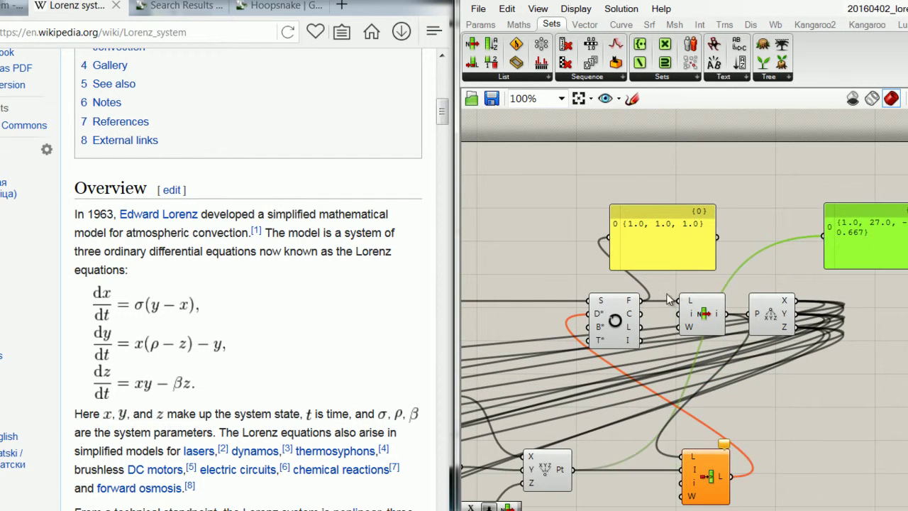
drag(640, 300, 826, 237)
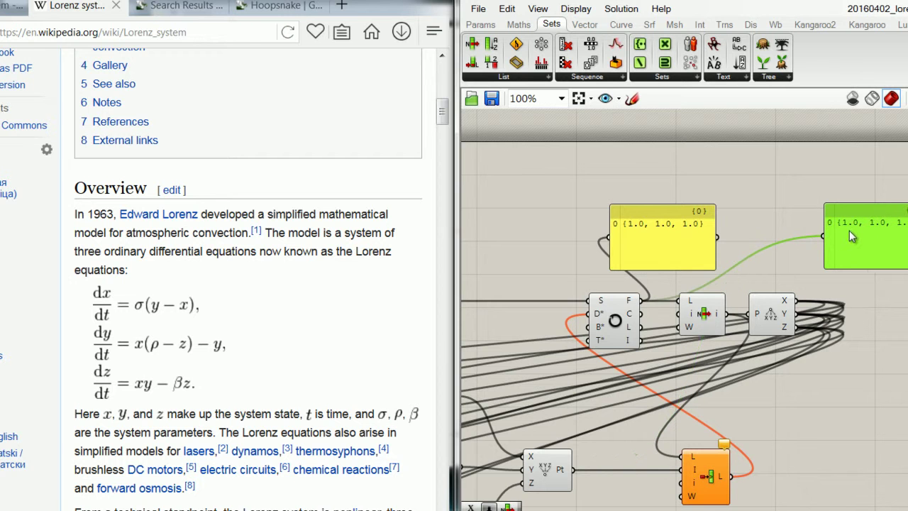
scroll(849, 230, down, 3)
right_drag(791, 363, 794, 330)
right_drag(683, 277, 638, 236)
scroll(651, 285, up, 5)
scroll(639, 293, down, 2)
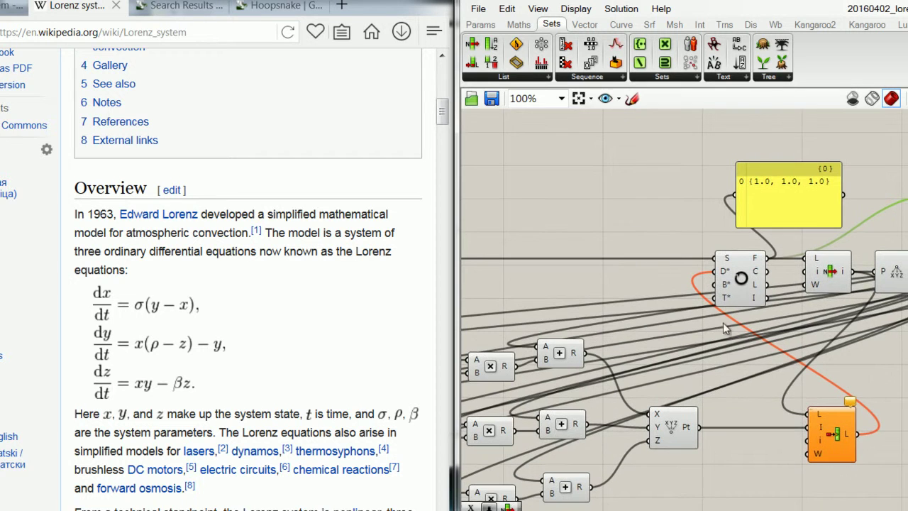
Set a single integer as the insertion index of the Insert Items component.
right_click(822, 440)
mouse_move(845, 422)
click(741, 429)
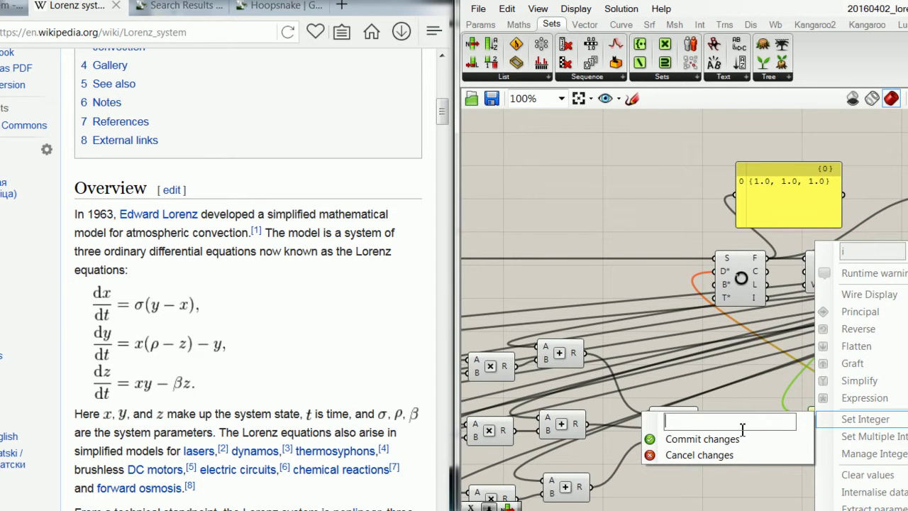
click(710, 439)
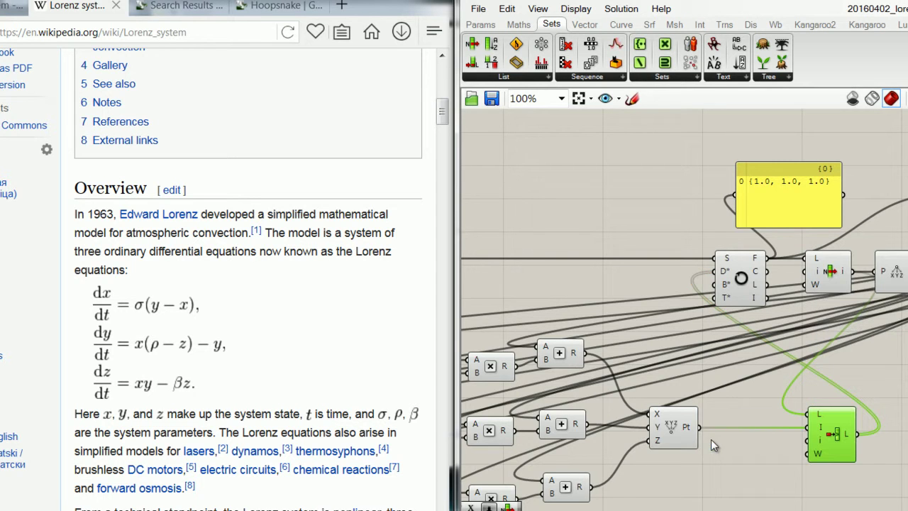
Add a number slider set to 100 and connect it to Hoopsnake's B* input.
scroll(724, 348, up, 3)
click(751, 316)
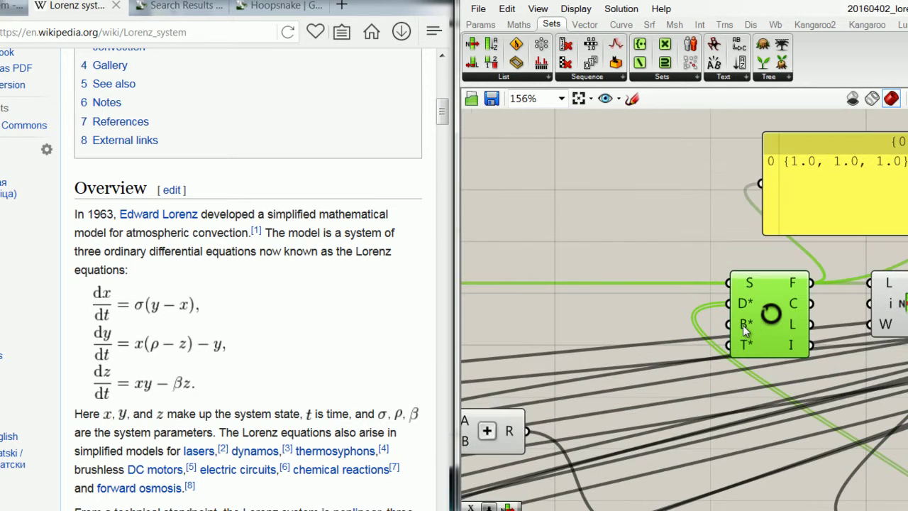
double_click(576, 252)
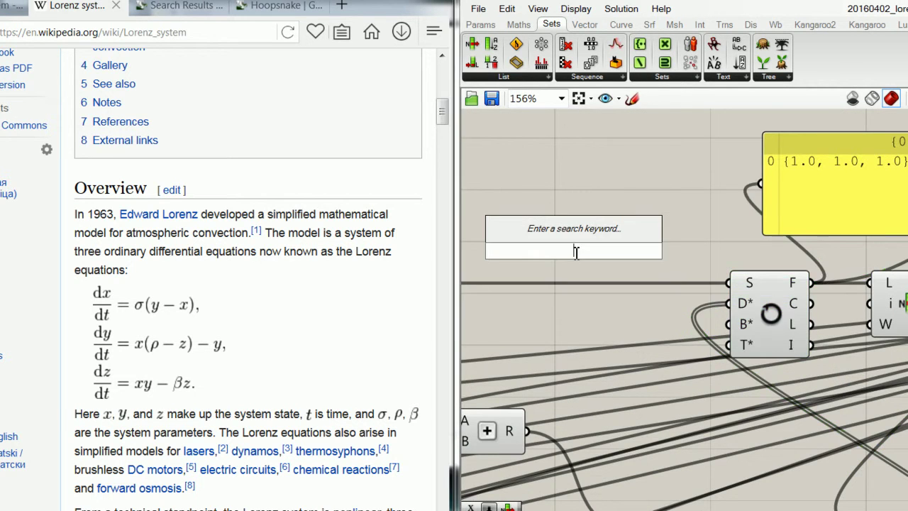
text(100)
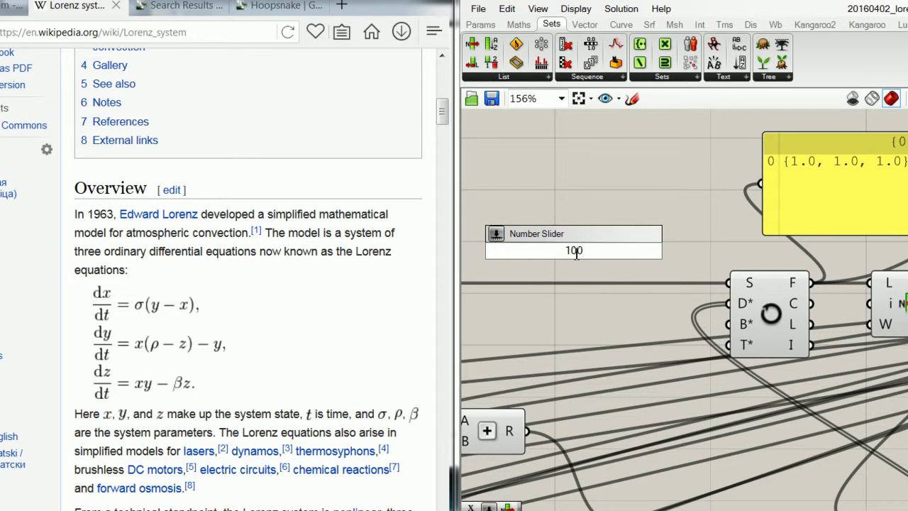
key(Return)
click(576, 257)
drag(661, 251, 731, 338)
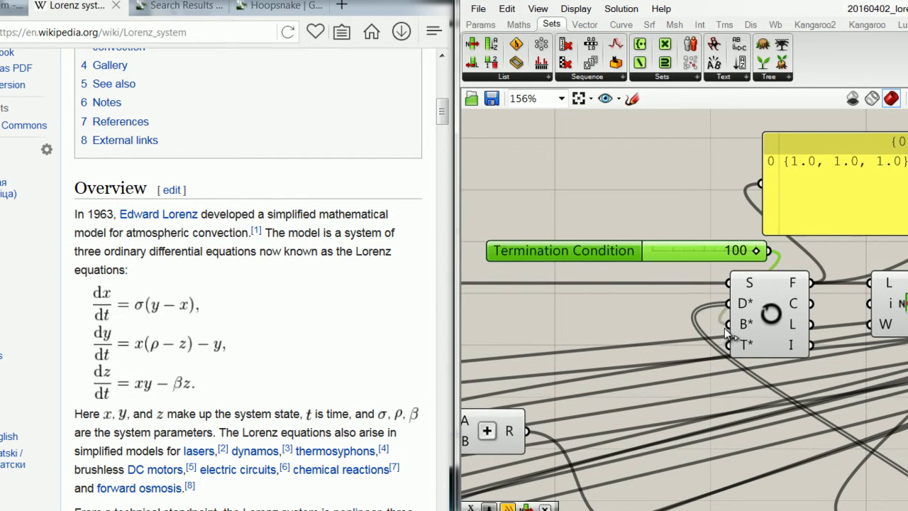
Move the loop-limit slider away from Hoopsnake, into the free space beside the Lorenz System notes panel.
scroll(723, 328, down, 3)
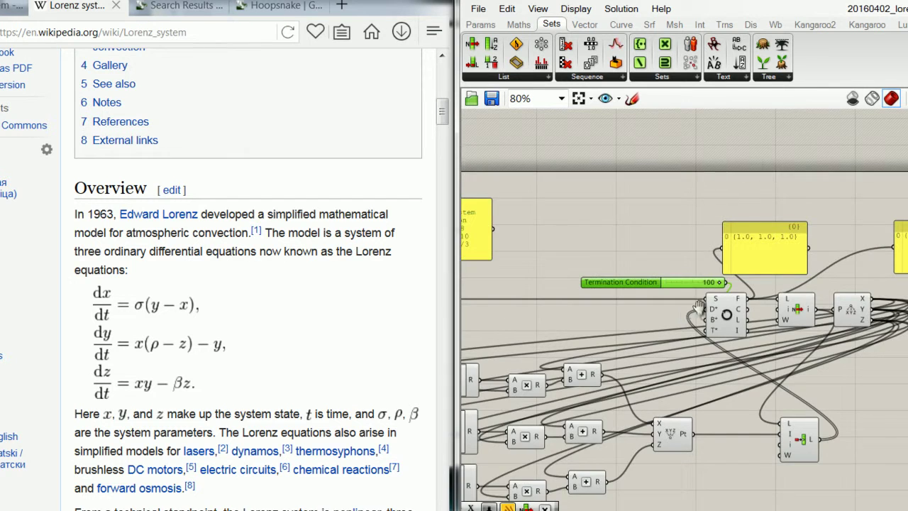
right_drag(695, 308, 746, 294)
drag(734, 281, 650, 267)
right_drag(801, 314, 767, 339)
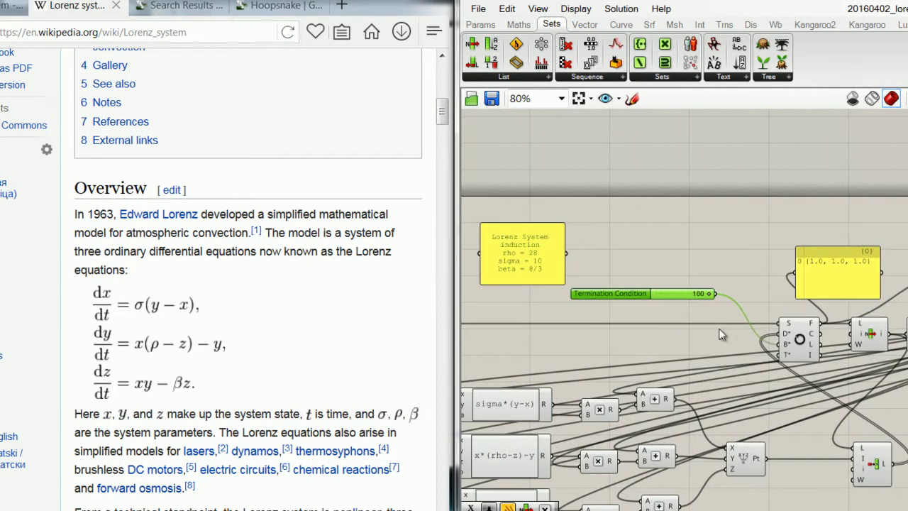
click(761, 316)
scroll(760, 316, down, 2)
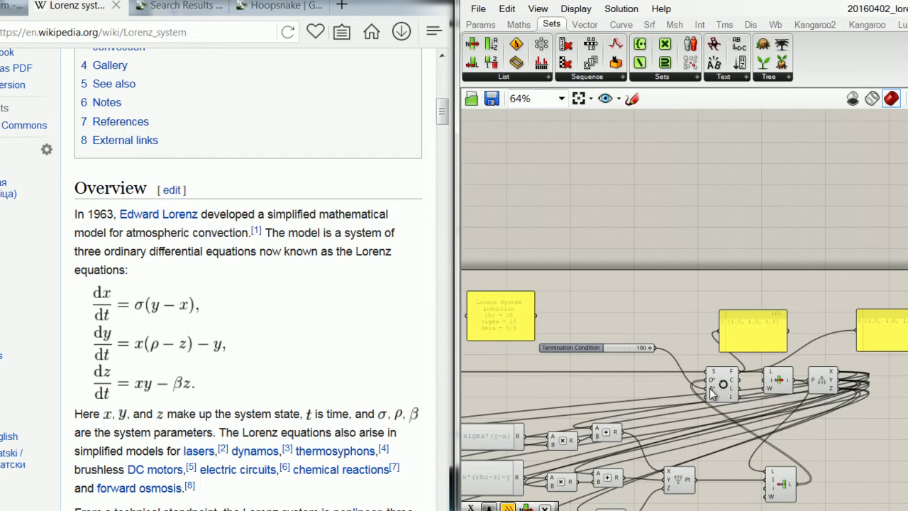
Open Hoopsnake's control window, run Loop All, and close the window.
click(712, 384)
double_click(723, 385)
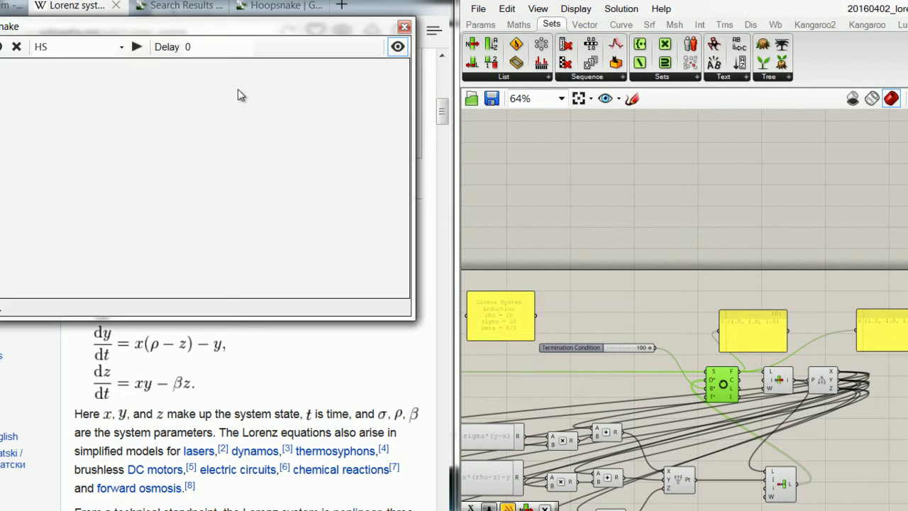
drag(249, 35, 715, 142)
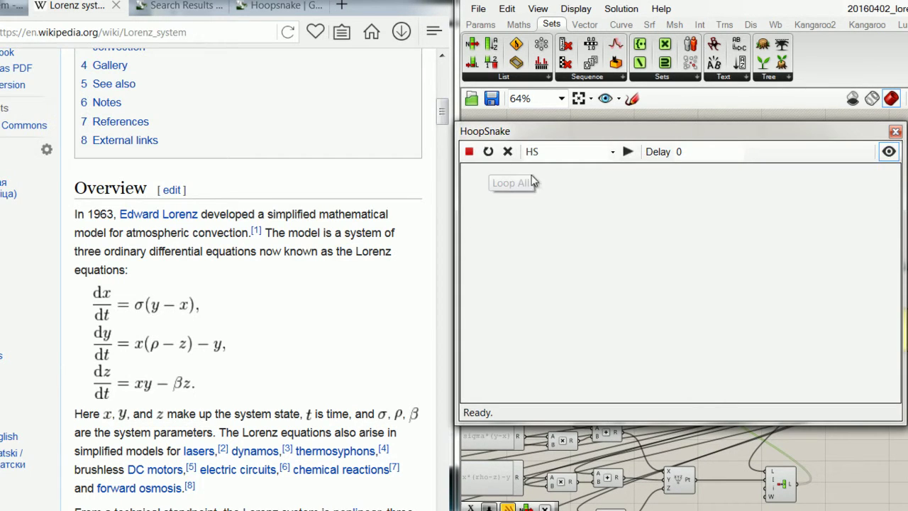
click(488, 151)
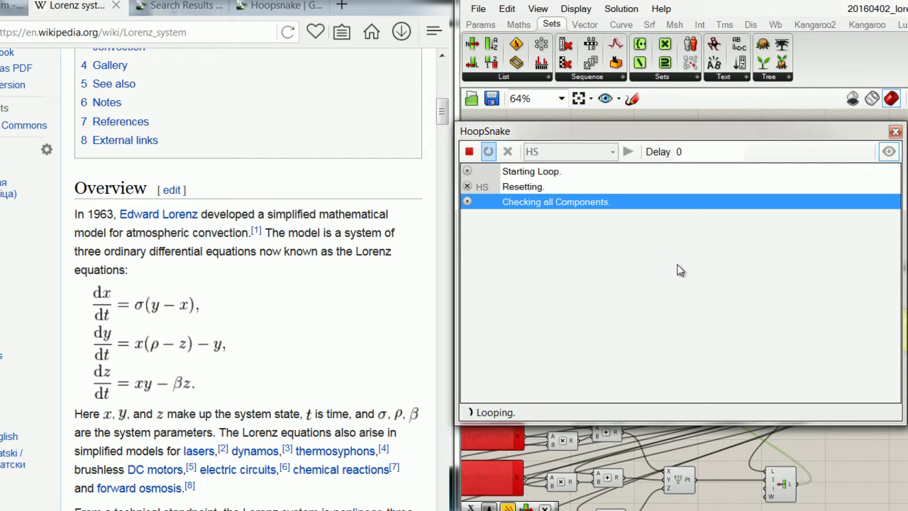
drag(704, 135, 489, 120)
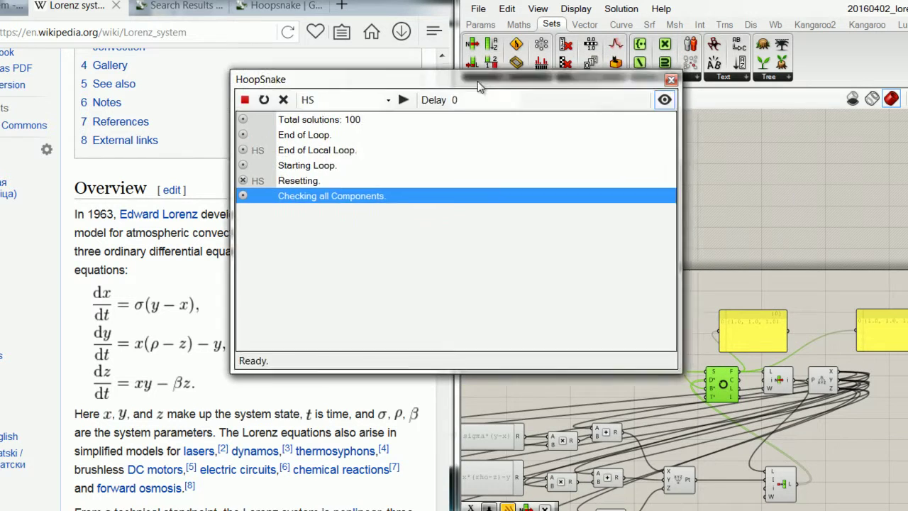
click(680, 117)
Move List Item and Deconstruct Point together to the input side of the three expression components.
right_drag(648, 338, 719, 261)
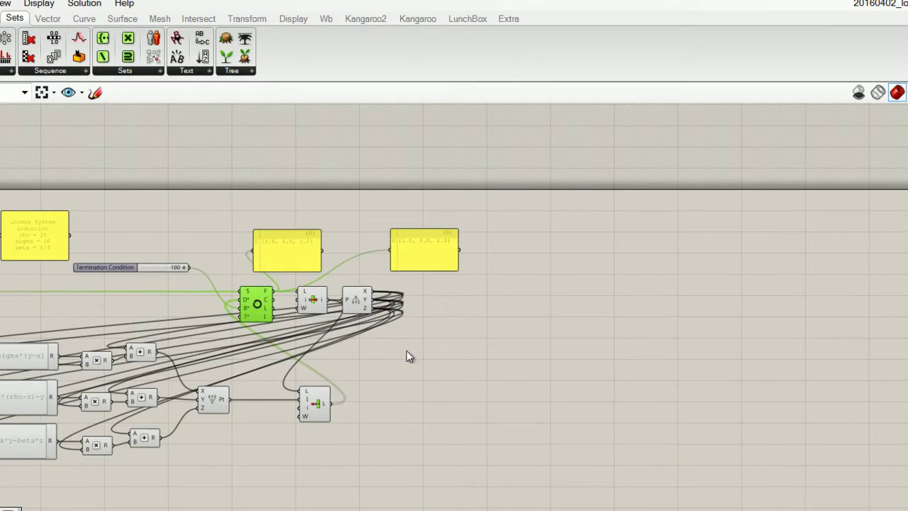
right_drag(340, 350, 596, 306)
scroll(608, 298, up, 2)
right_drag(578, 335, 655, 359)
drag(770, 310, 602, 227)
drag(701, 257, 24, 392)
Shift the whole group from the three expressions through Insert Items farther away from the parameter sliders.
right_drag(195, 406, 534, 349)
right_drag(560, 384, 336, 364)
scroll(355, 375, down, 2)
drag(660, 432, 269, 270)
drag(317, 295, 403, 318)
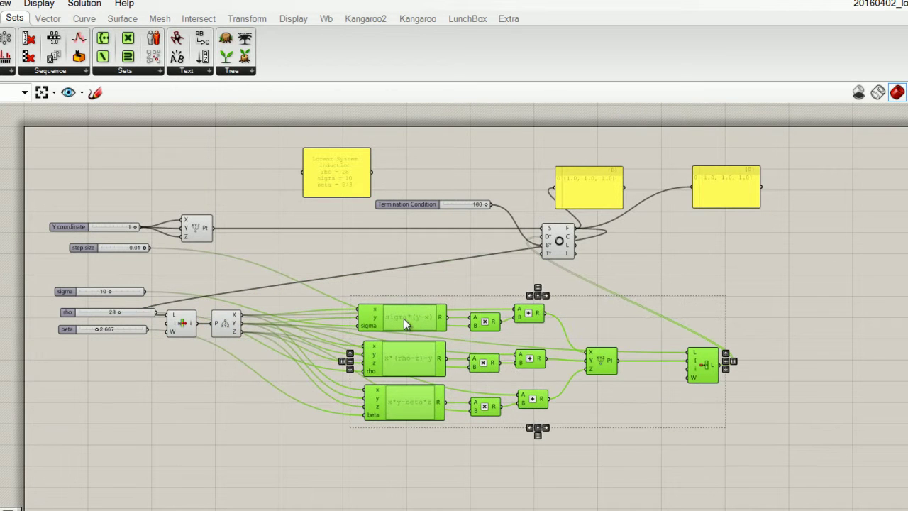
Place List Item and Deconstruct Point in the gap between the parameter sliders and the expressions.
drag(268, 381, 187, 307)
drag(182, 323, 237, 353)
scroll(239, 357, up, 3)
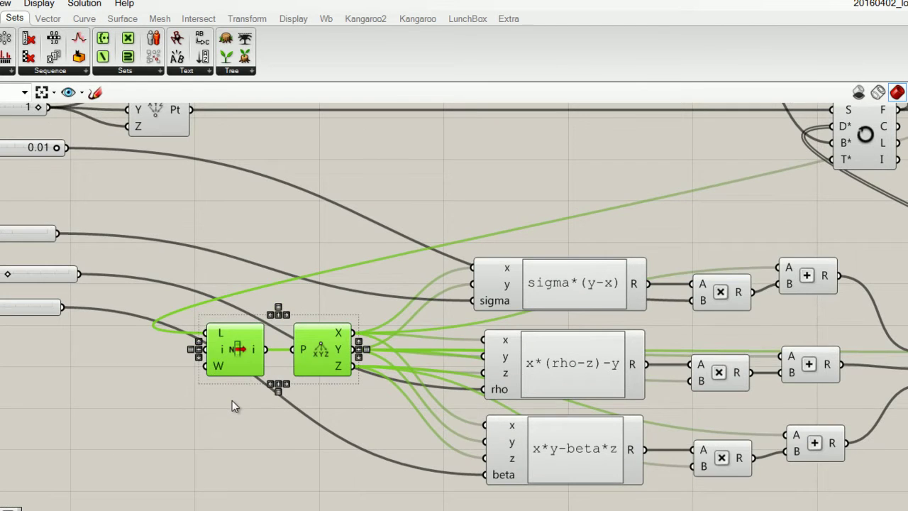
click(232, 400)
scroll(239, 367, down, 2)
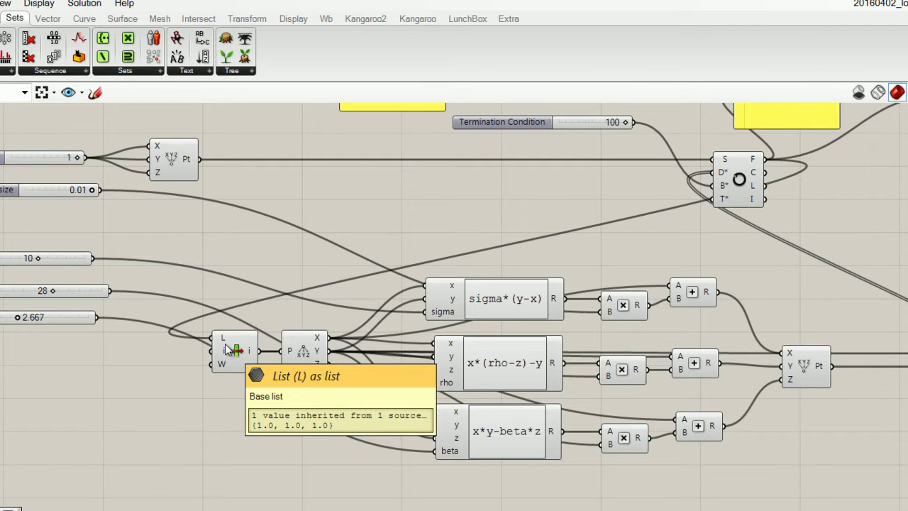
Move Insert Items close beside the Construct Point component that feeds it.
right_drag(661, 257, 441, 311)
drag(734, 431, 685, 424)
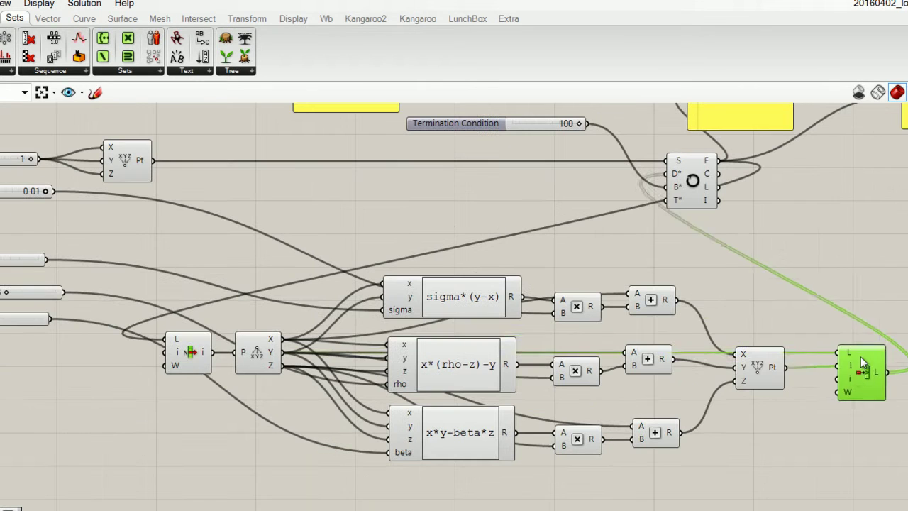
drag(862, 358, 214, 352)
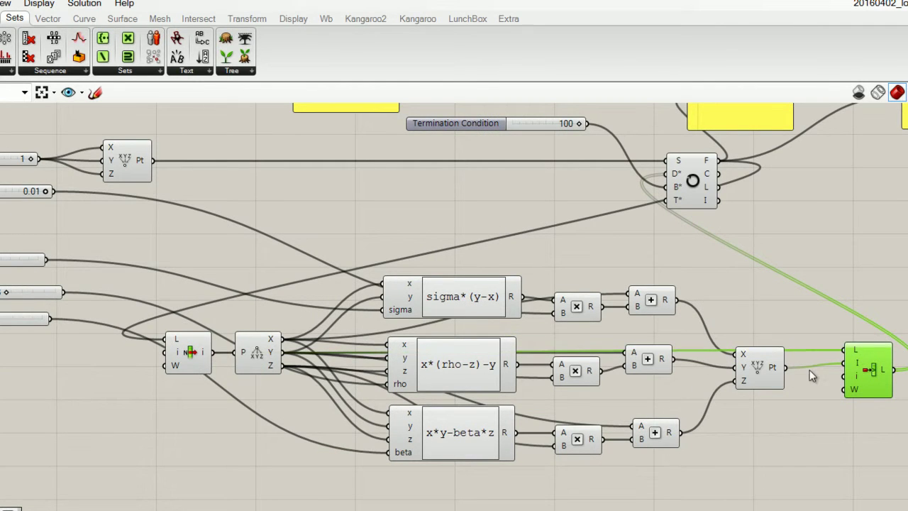
drag(887, 356, 661, 384)
click(70, 363)
Run Loop All again from Hoopsnake's control window and close it.
right_drag(750, 152, 754, 234)
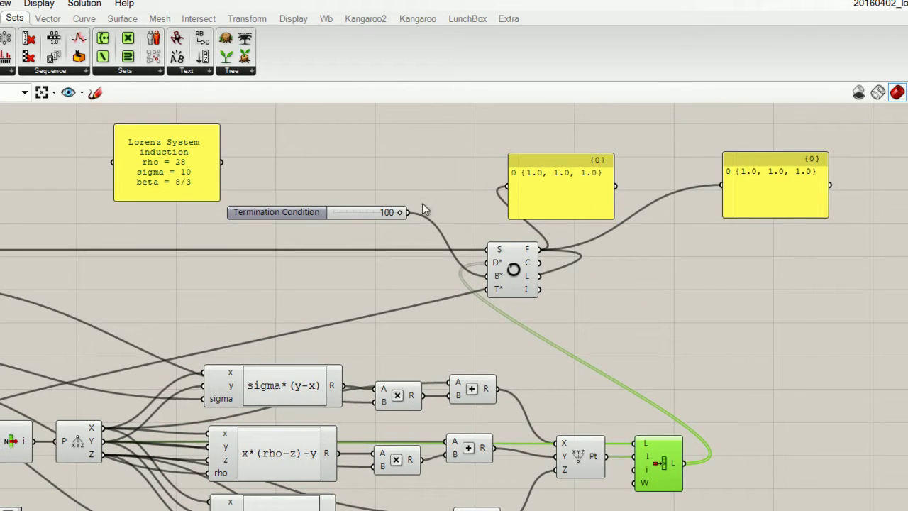
double_click(516, 269)
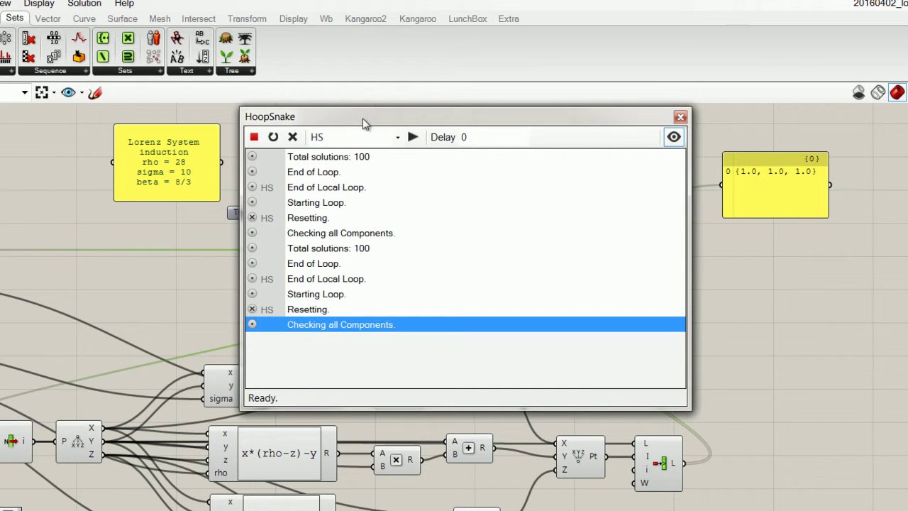
click(274, 138)
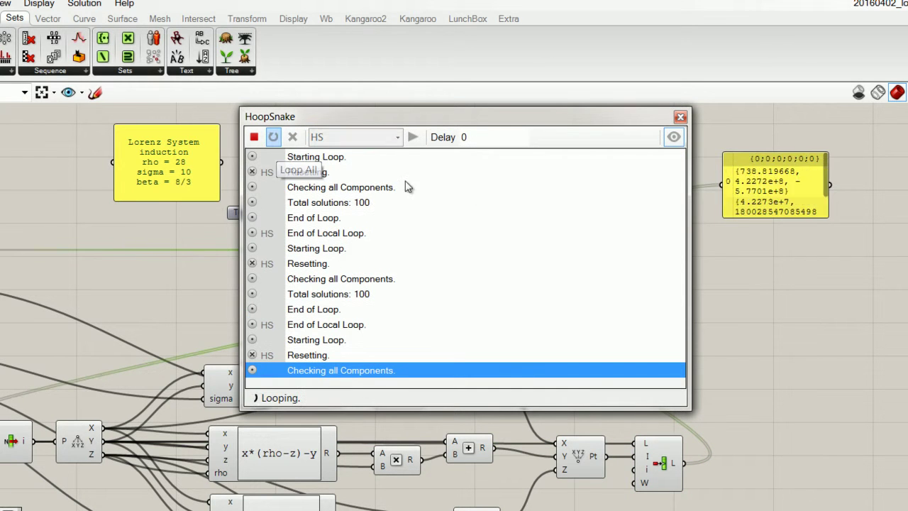
click(678, 117)
Rewire the L input of Insert Items to Hoopsnake's Feedback output.
right_drag(594, 312, 615, 300)
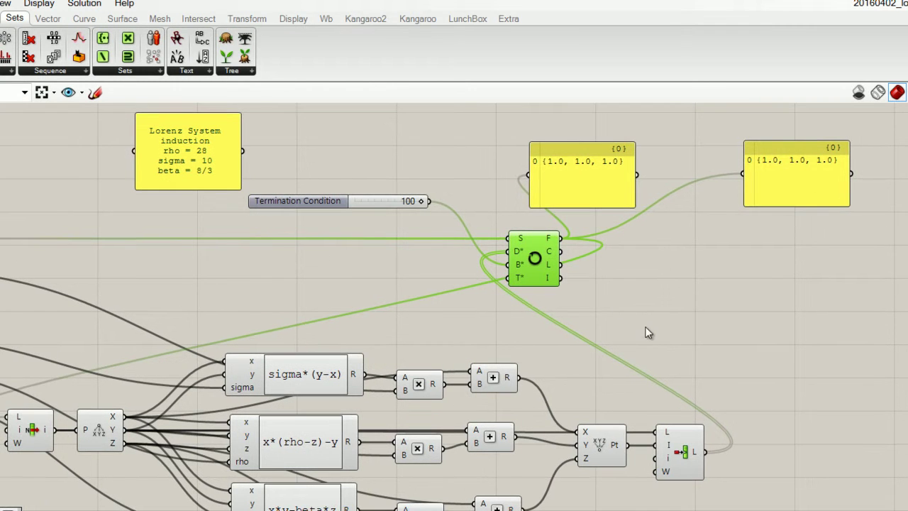
drag(656, 431, 560, 239)
click(671, 438)
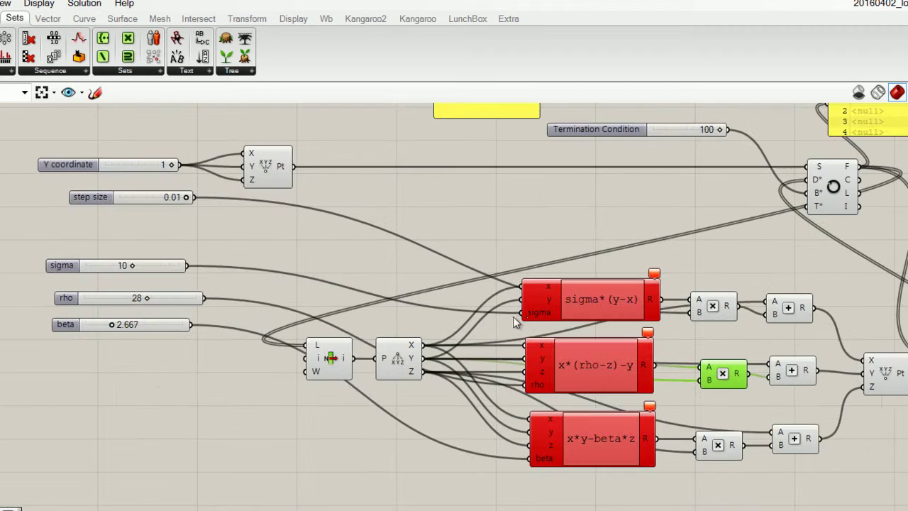
Connect the step size slider to the B inputs of the multiplications after the x*(rho-z)-y and x*y-beta*z expressions.
right_drag(566, 300, 530, 333)
right_drag(613, 330, 564, 331)
scroll(565, 336, down, 2)
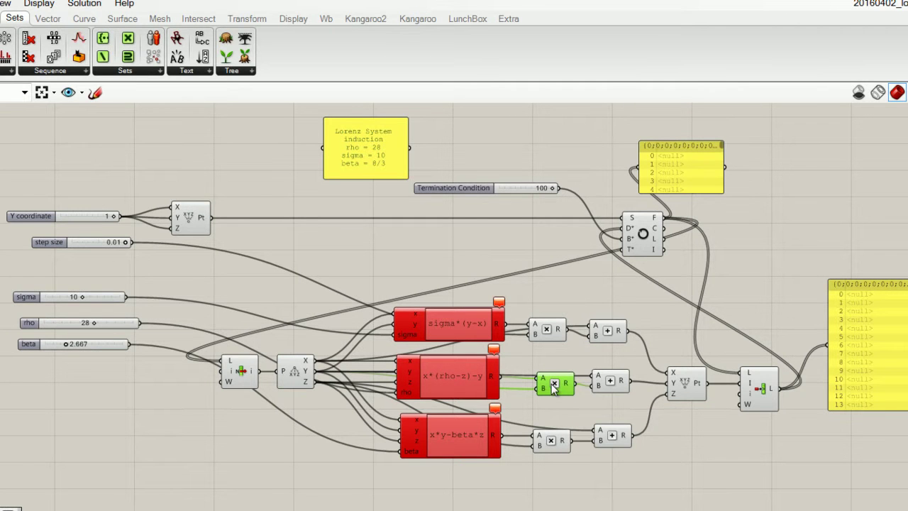
drag(540, 392, 458, 379)
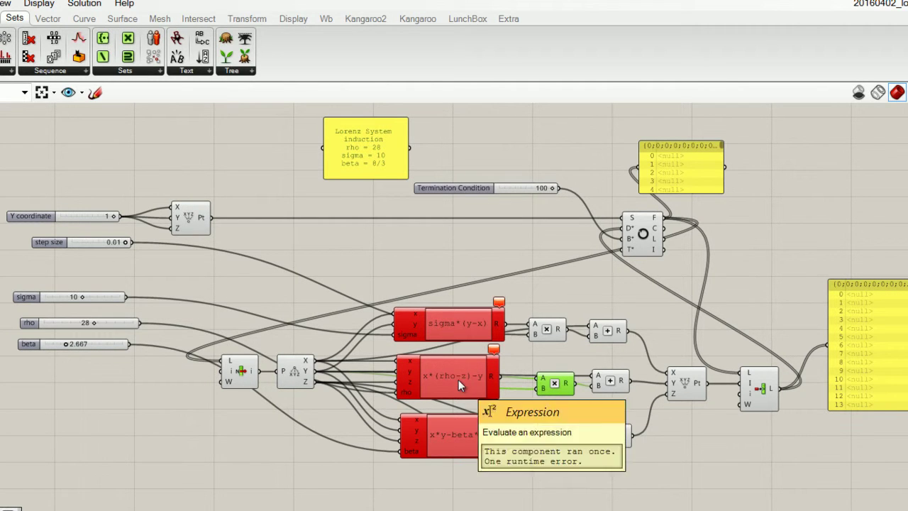
scroll(502, 389, up, 2)
click(443, 376)
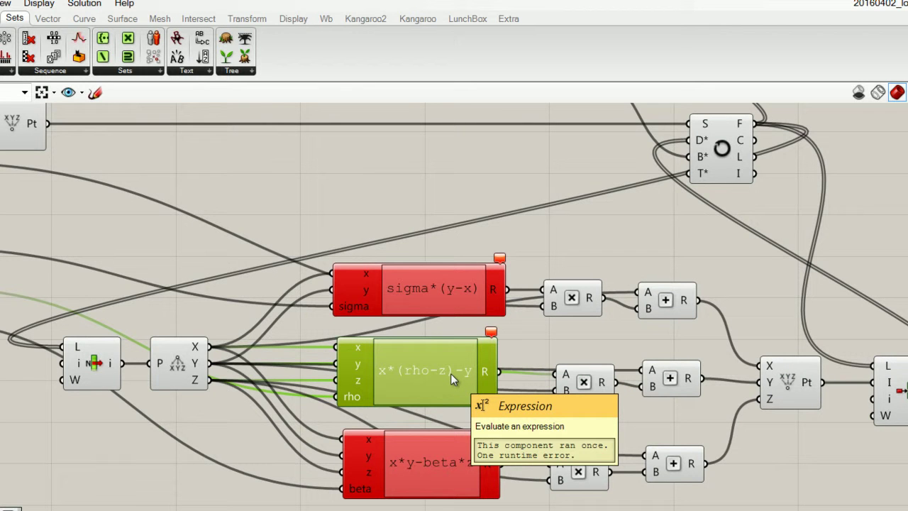
right_drag(302, 364, 500, 388)
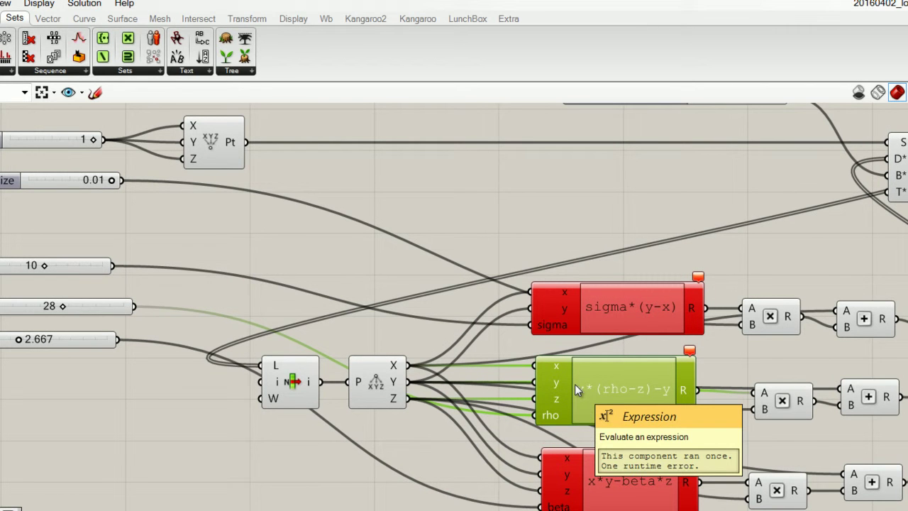
drag(754, 408, 121, 182)
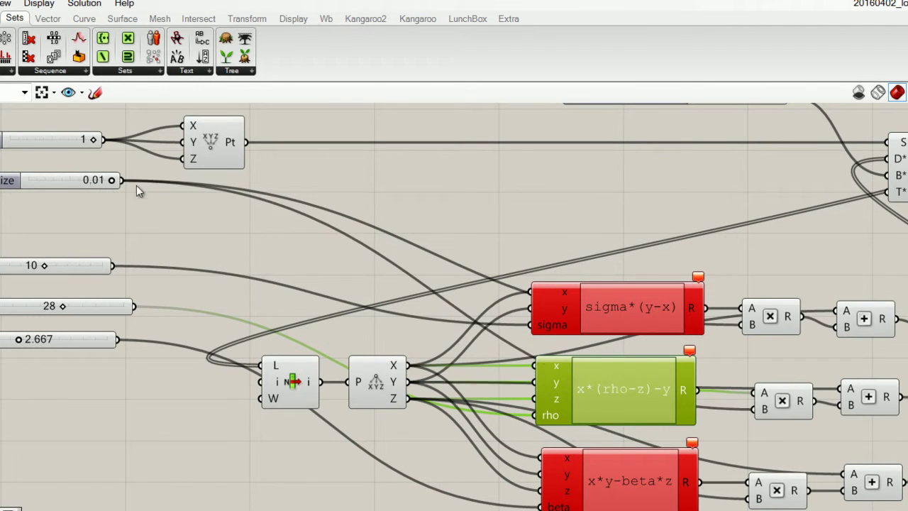
click(776, 492)
drag(777, 492, 124, 182)
Check the corrected multiplication wiring, rerun Loop All in Hoopsnake, and close its control window.
scroll(522, 248, down, 5)
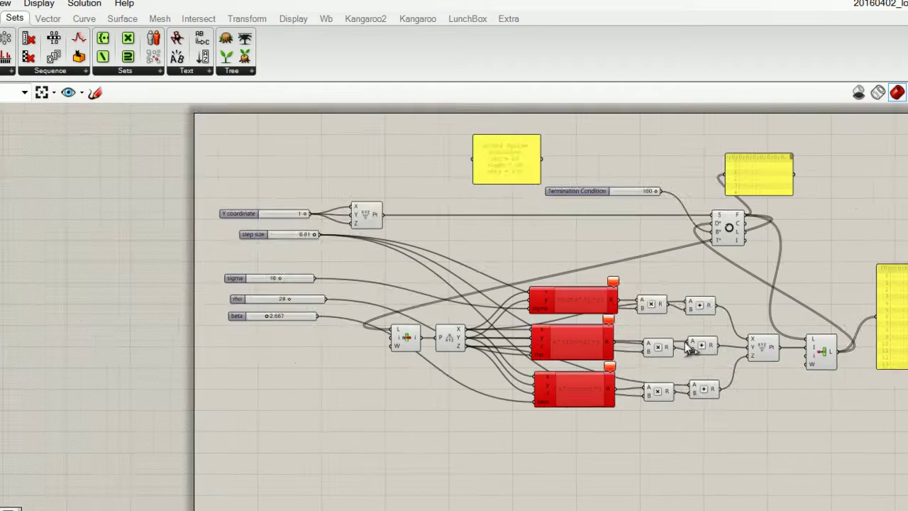
scroll(509, 409, up, 6)
click(464, 423)
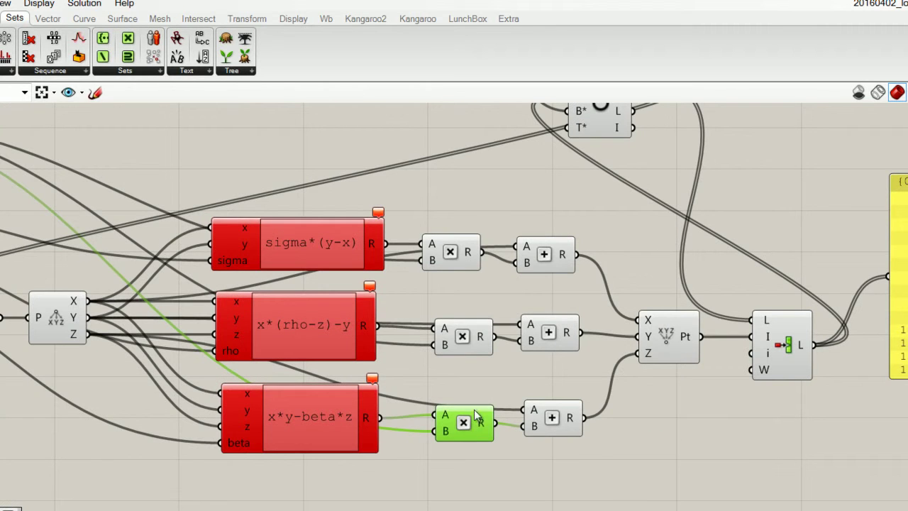
click(467, 345)
scroll(526, 320, down, 3)
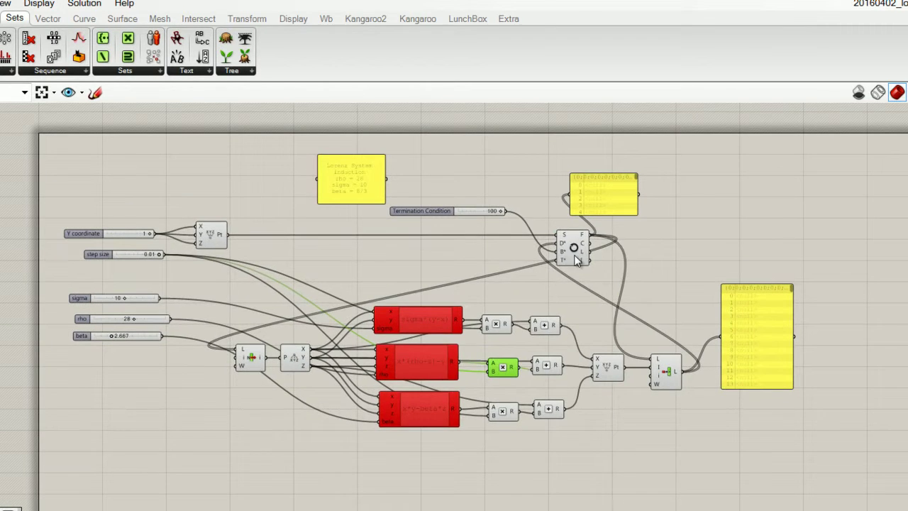
double_click(576, 248)
click(173, 204)
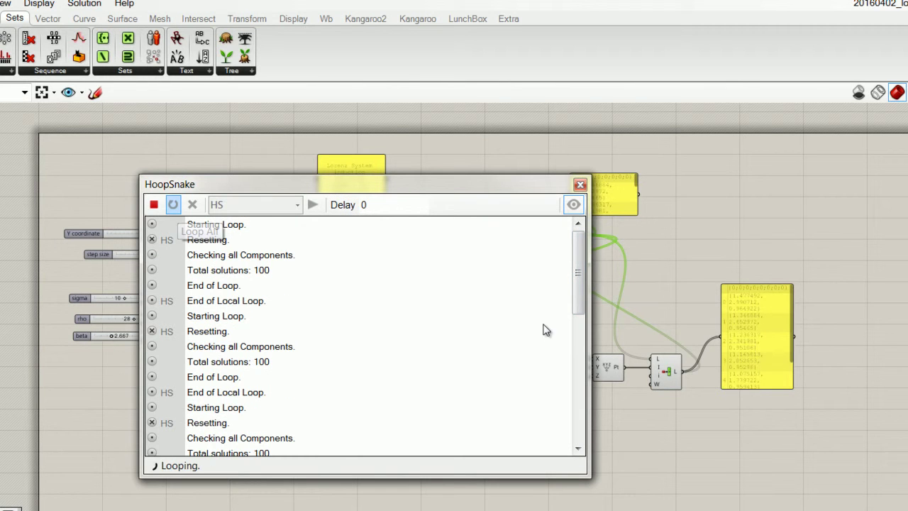
click(579, 186)
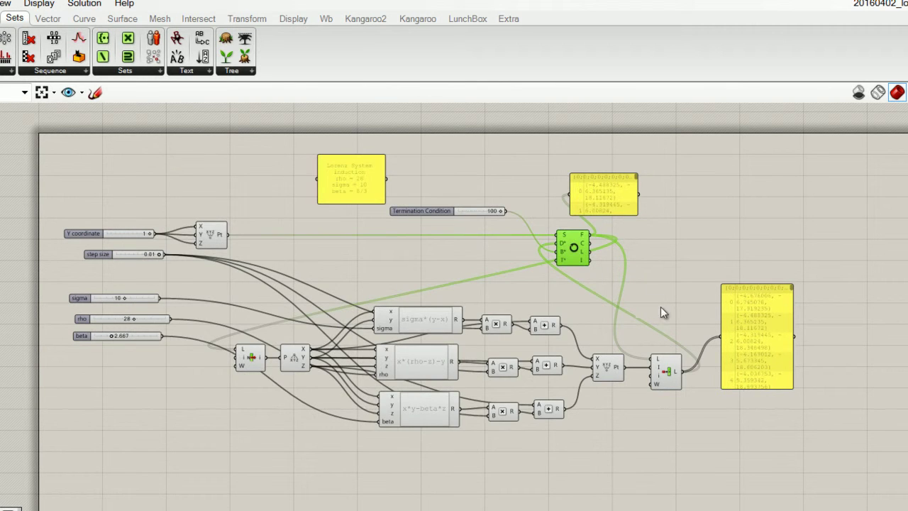
Bring the Rhino perspective viewport up beside Grasshopper in place of the browser and examine the generated points.
scroll(660, 306, up, 3)
scroll(668, 317, down, 2)
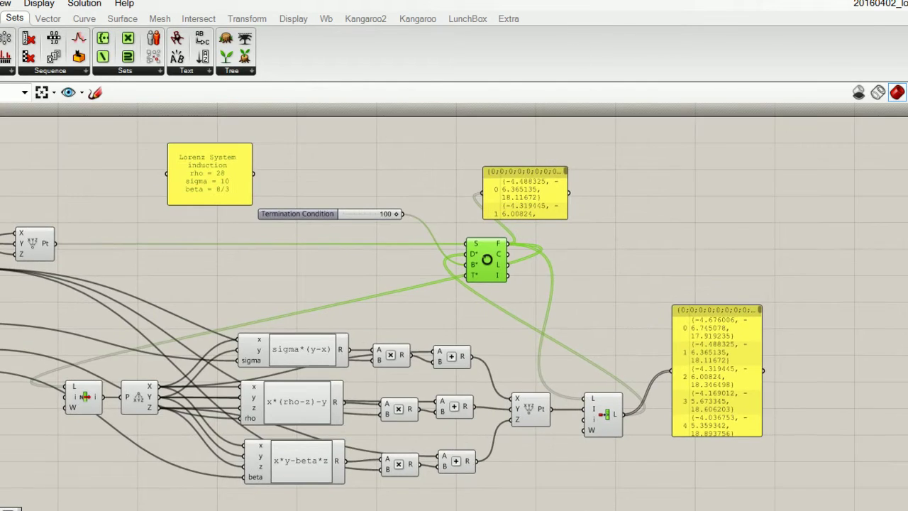
key(super+Down)
drag(703, 1, 570, 0)
drag(720, 48, 907, 44)
right_drag(348, 330, 239, 333)
scroll(611, 283, down, 4)
scroll(787, 354, up, 4)
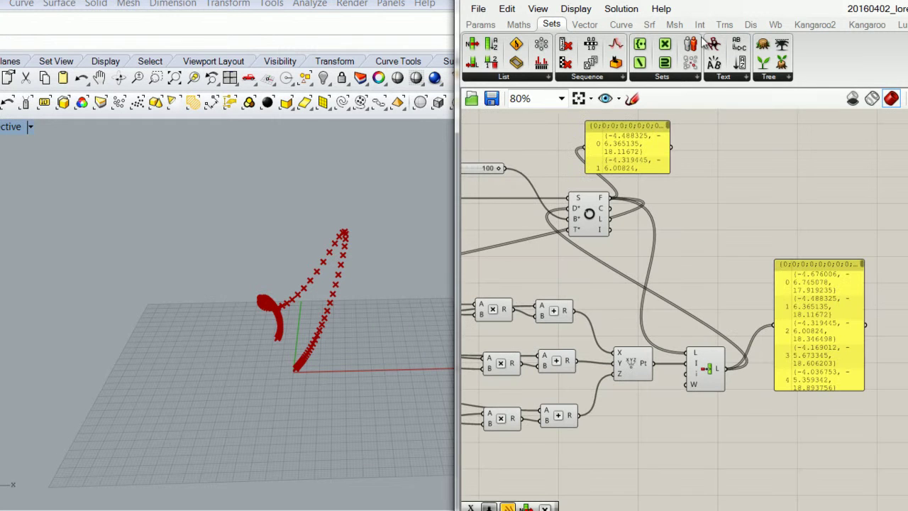
Place an Interpolate curve component near Insert Items and move the Insert Items result panel clear of it.
click(620, 24)
drag(713, 62, 774, 428)
drag(814, 390, 834, 299)
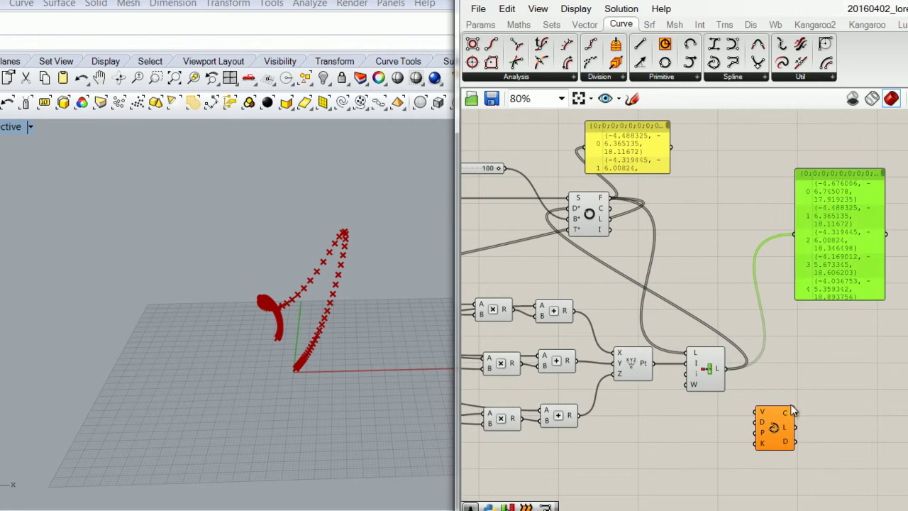
Move the Interpolate component up beside Insert Items and connect the Insert Items output to its V input.
drag(793, 410, 800, 341)
scroll(748, 363, up, 3)
drag(697, 379, 770, 327)
drag(809, 358, 880, 406)
right_drag(190, 369, 365, 389)
Turn off the preview of the Construct Point and Insert Items components next to Interpolate.
click(700, 460)
drag(699, 461, 535, 330)
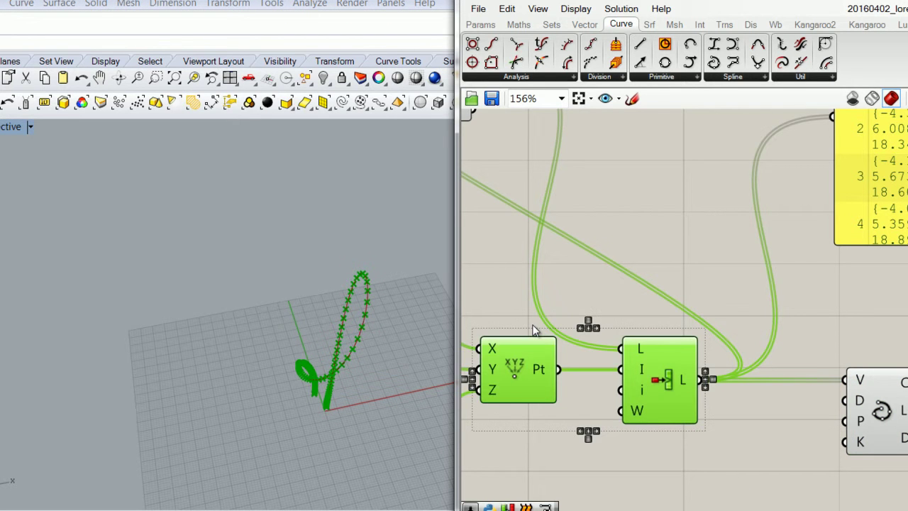
middle_click(533, 325)
click(573, 281)
click(499, 322)
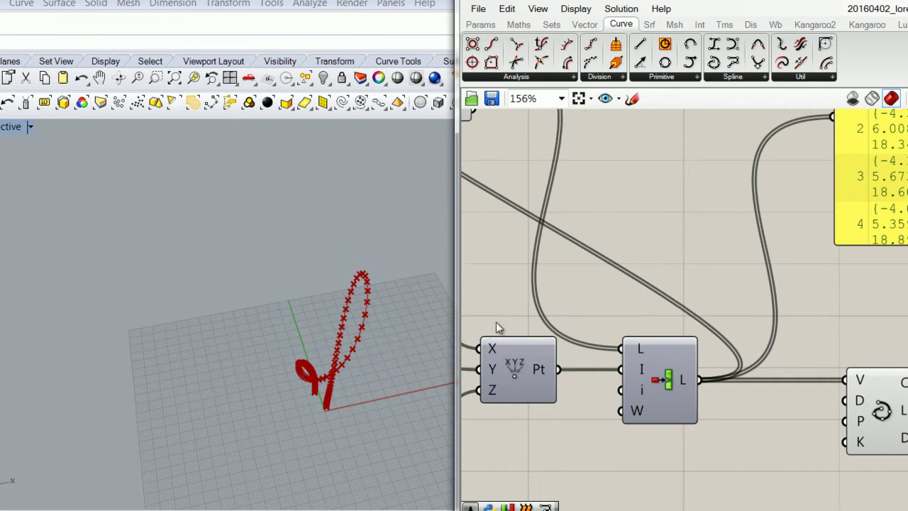
Turn off the preview of the remaining components upstream of Interpolate, including Hoopsnake, so the curve can be viewed on its own.
scroll(701, 300, down, 5)
drag(776, 378, 573, 206)
middle_click(693, 259)
click(739, 214)
click(827, 291)
right_drag(266, 412, 224, 375)
Turn the preview of the components upstream of Interpolate back on and view the points along the curve.
drag(808, 372, 539, 219)
middle_click(693, 248)
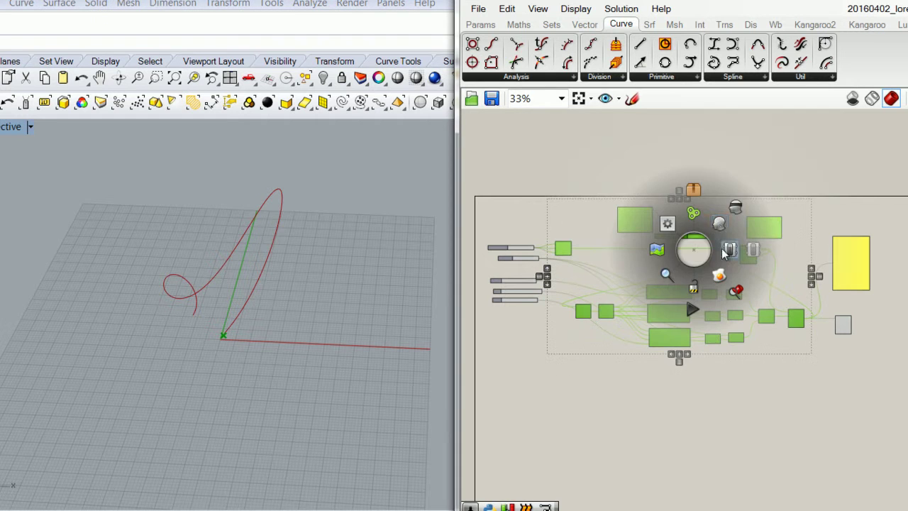
click(720, 227)
right_drag(153, 301, 268, 344)
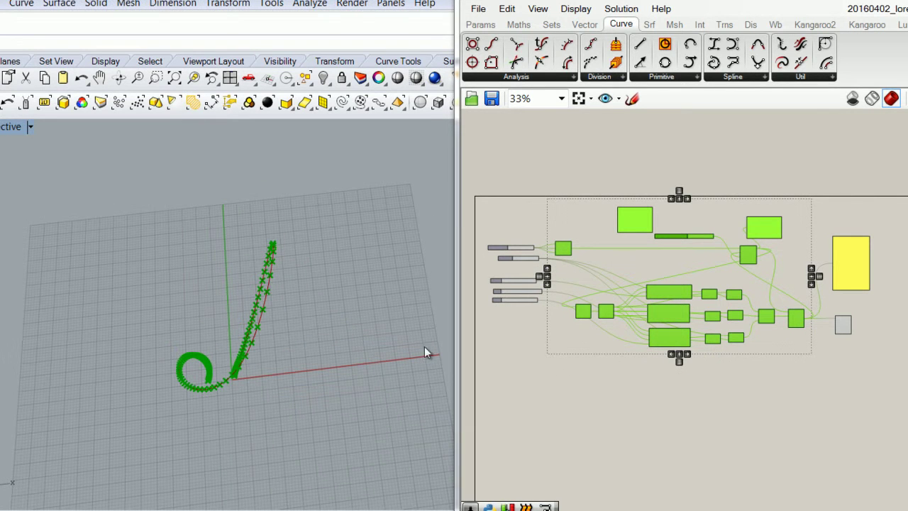
click(642, 369)
right_drag(298, 416, 263, 318)
right_drag(699, 347, 689, 337)
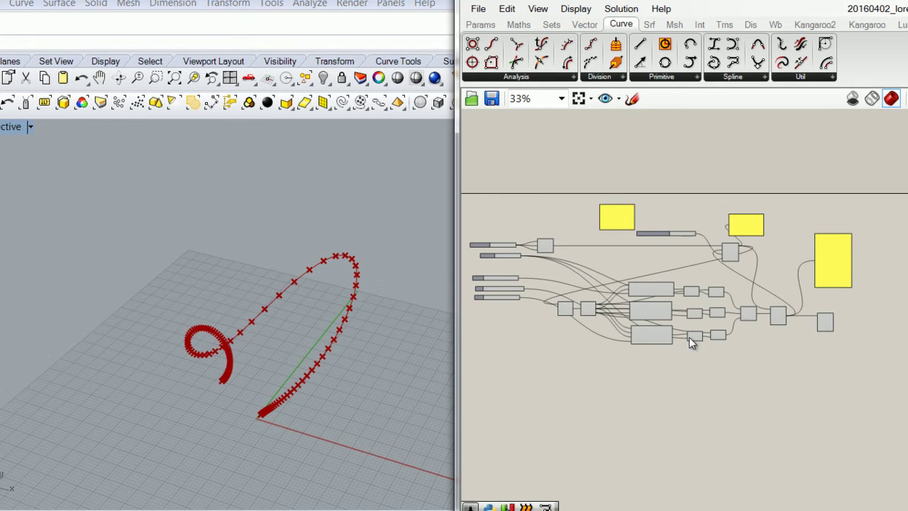
Add a number slider of 200 below the Termination Condition slider and connect it to Hoopsnake's B input in place of the 100 slider.
scroll(679, 294, up, 2)
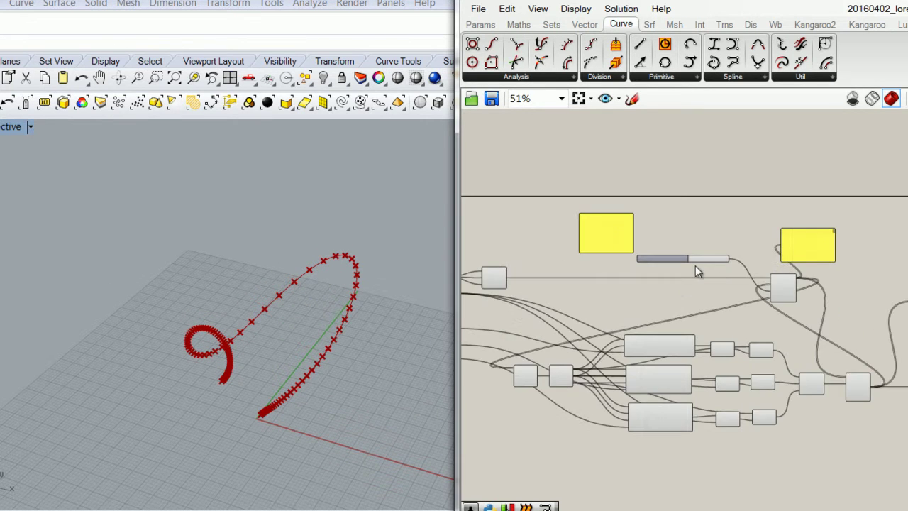
scroll(712, 271, up, 5)
click(707, 243)
click(704, 257)
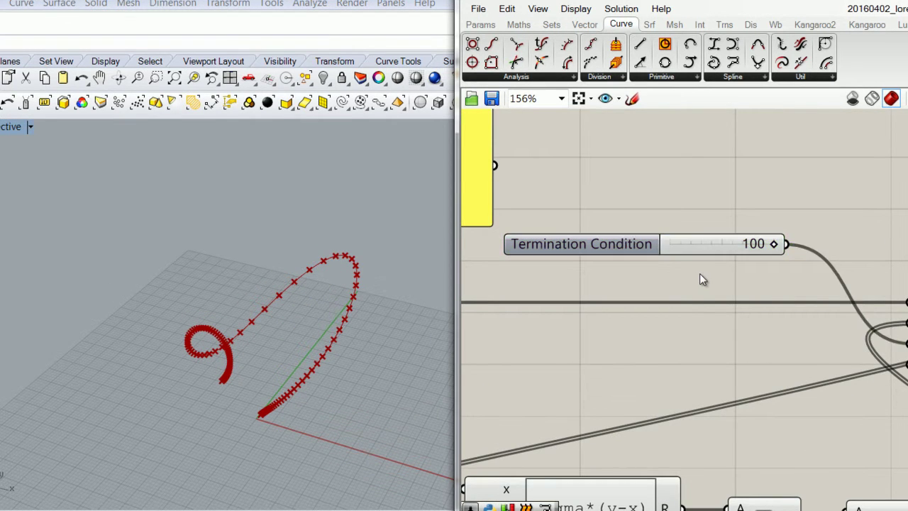
scroll(700, 273, down, 2)
double_click(649, 304)
text(200)
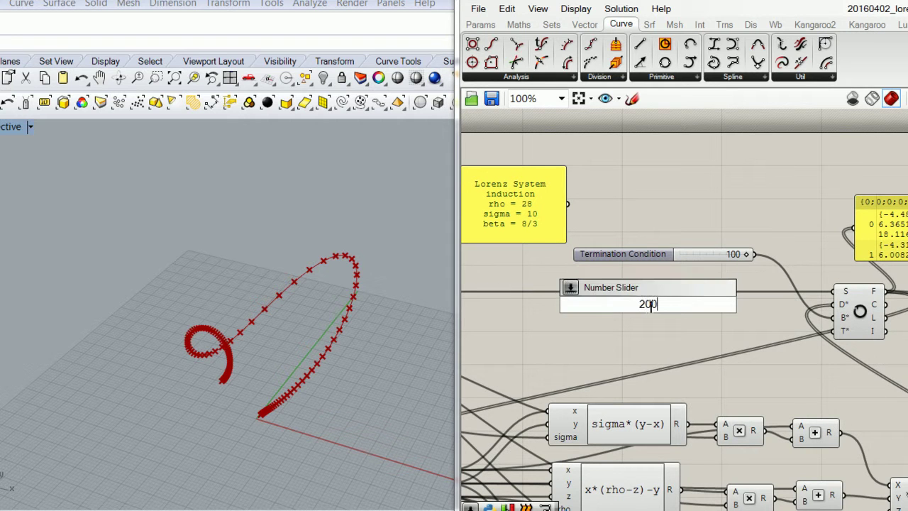
key(Return)
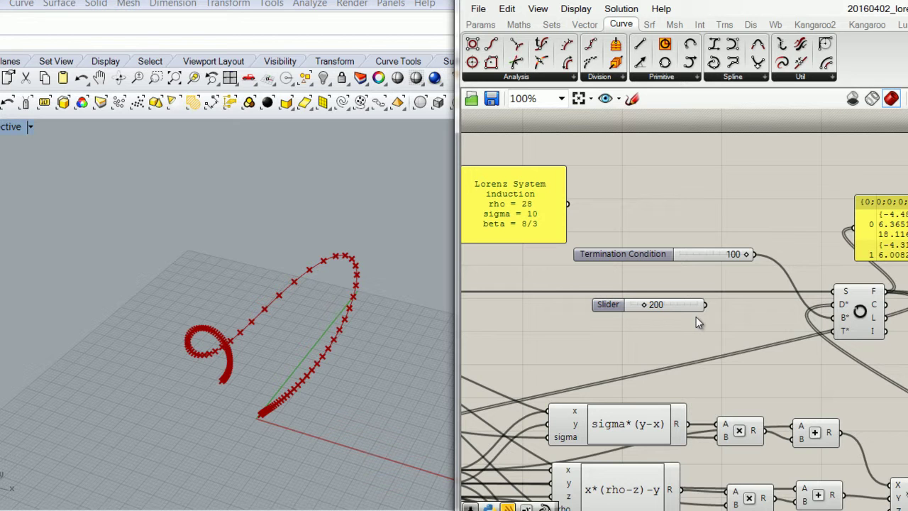
drag(704, 305, 835, 330)
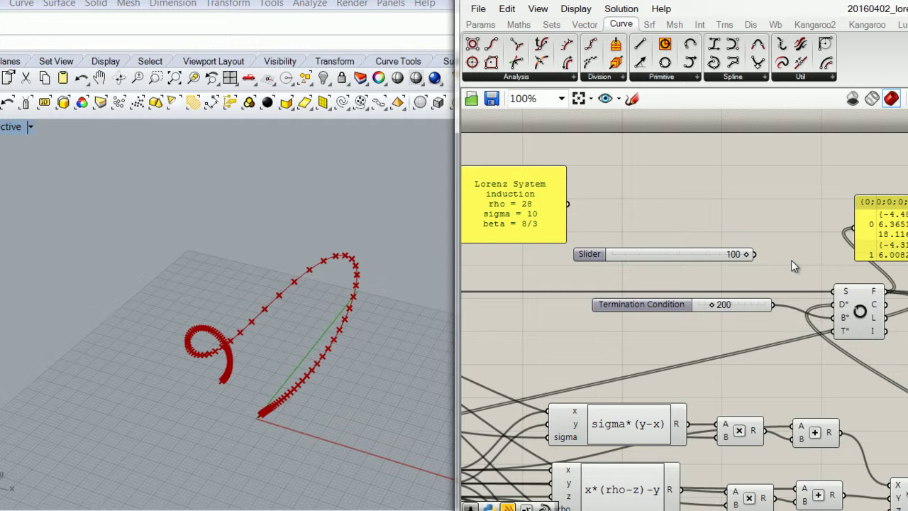
Select the Interpolate component to check its curve against the points in the Rhino viewport.
scroll(791, 259, down, 2)
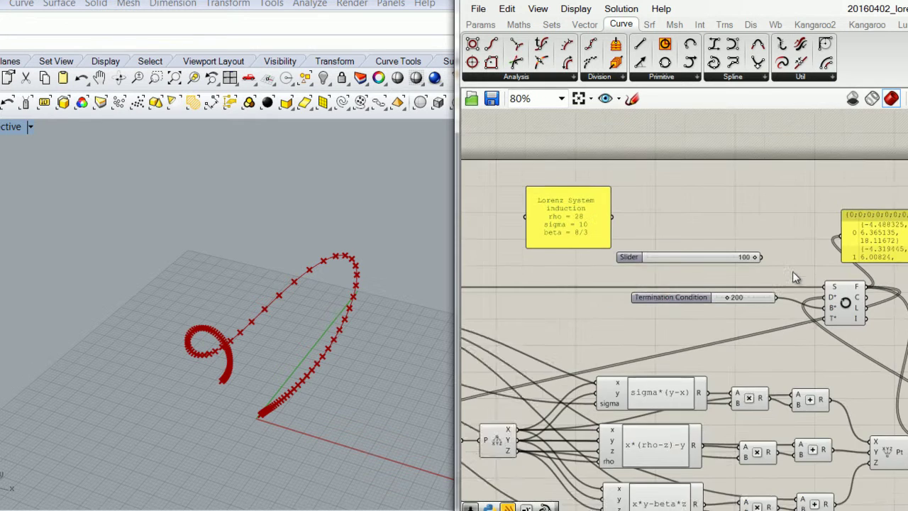
scroll(763, 405, down, 2)
scroll(783, 370, up, 2)
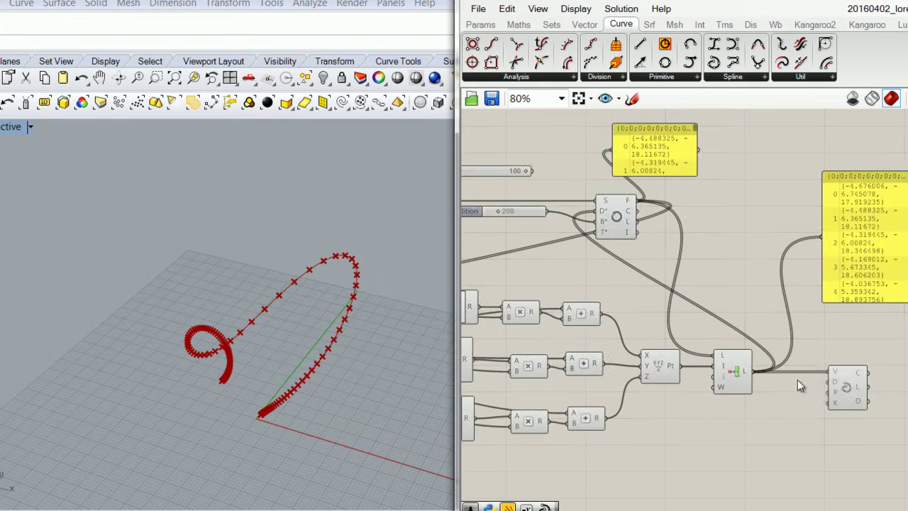
click(849, 388)
right_drag(567, 268, 642, 341)
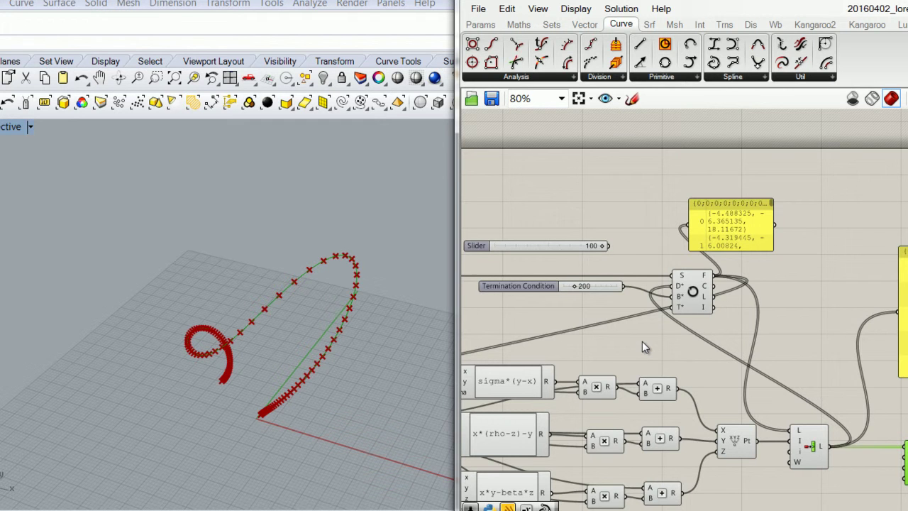
right_drag(641, 341, 812, 373)
Set the sigma slider to 14, the rho slider to 15 and the beta slider to 4.722.
scroll(704, 324, down, 3)
middle_click(619, 367)
scroll(598, 342, up, 2)
click(548, 353)
scroll(564, 358, down, 2)
right_drag(567, 357, 725, 350)
scroll(659, 337, up, 6)
scroll(631, 319, down, 1)
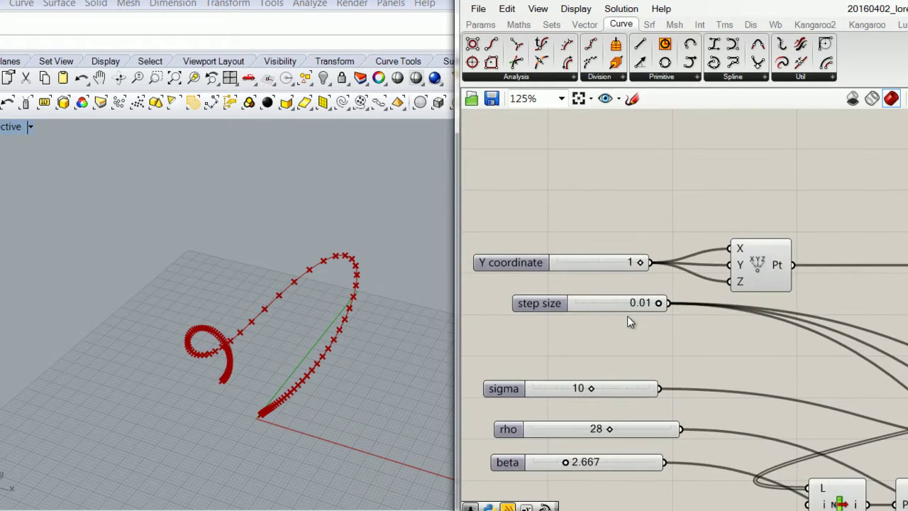
scroll(626, 321, down, 1)
mouse_move(597, 375)
mouse_down()
mouse_move(587, 378)
mouse_move(615, 375)
mouse_up()
drag(617, 407, 575, 444)
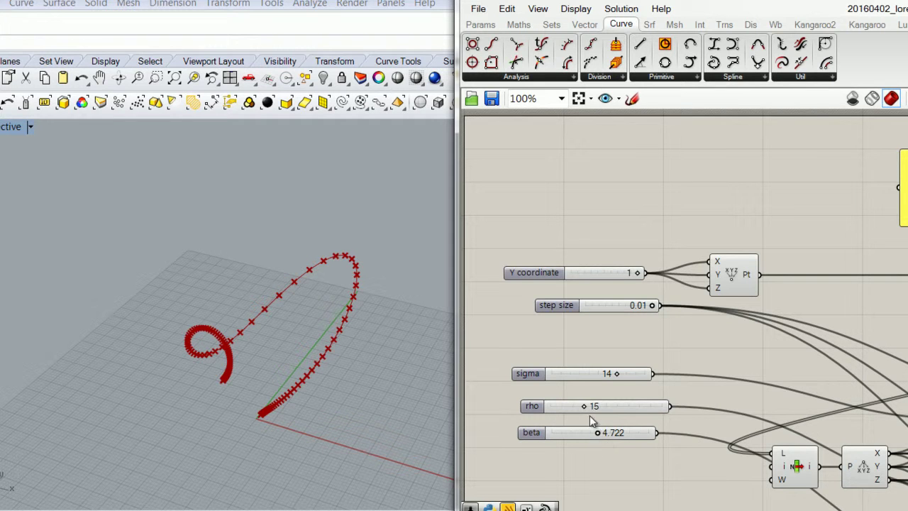
Restore the 100 slider as Hoopsnake's termination condition, and rerun the loop from its control window before closing that window.
right_drag(224, 388, 231, 385)
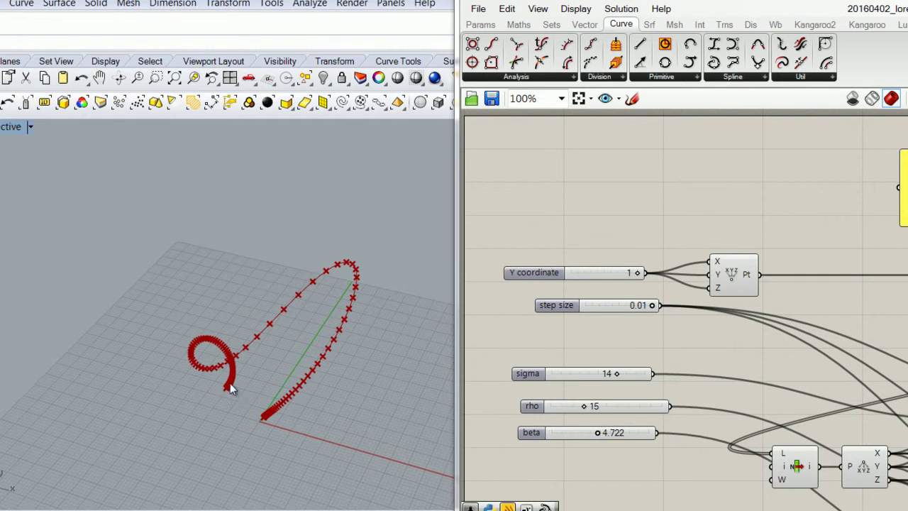
click(636, 343)
scroll(638, 338, down, 3)
right_drag(853, 309, 670, 321)
scroll(670, 321, up, 2)
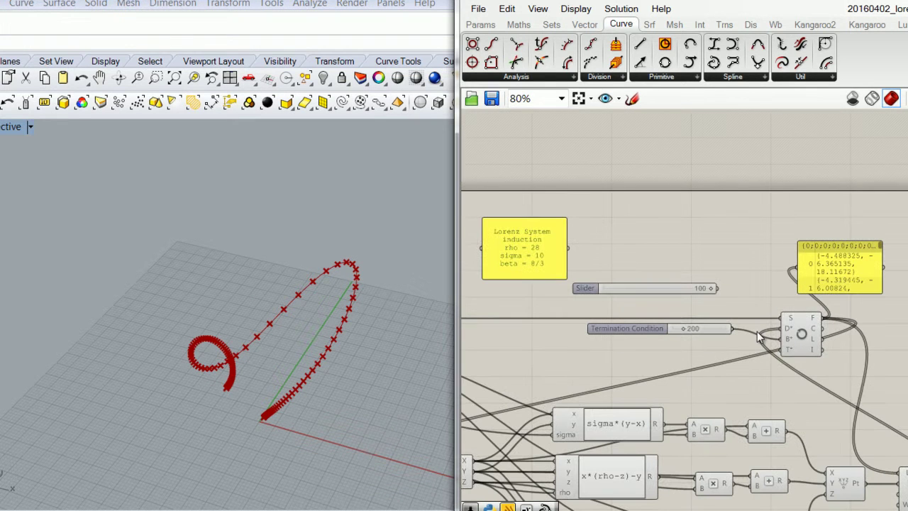
double_click(801, 333)
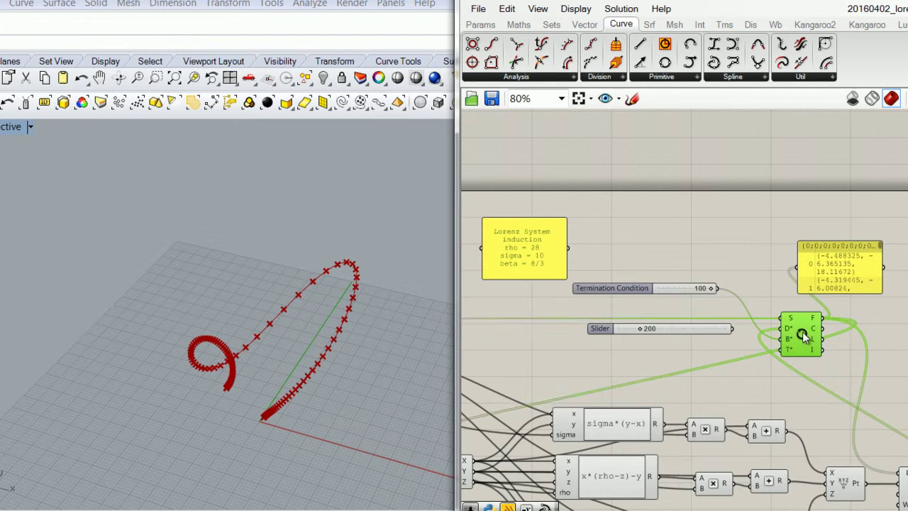
drag(281, 183, 583, 141)
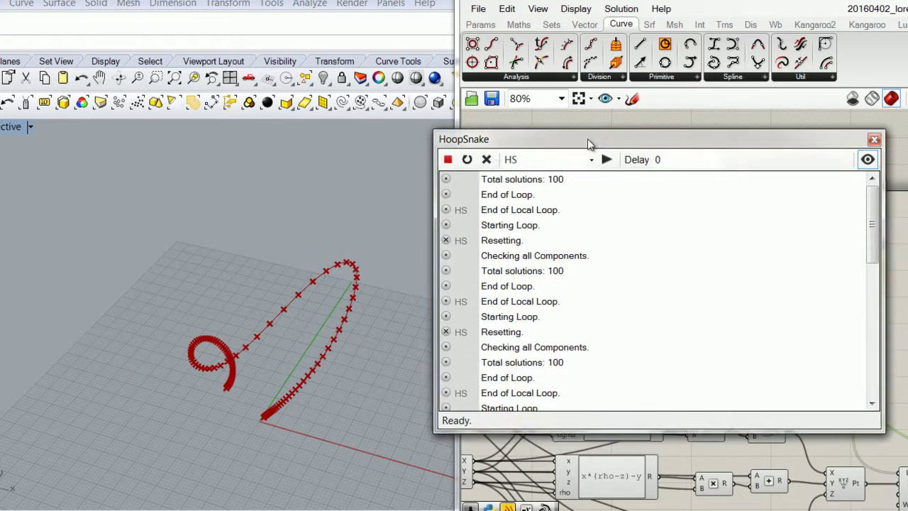
click(476, 161)
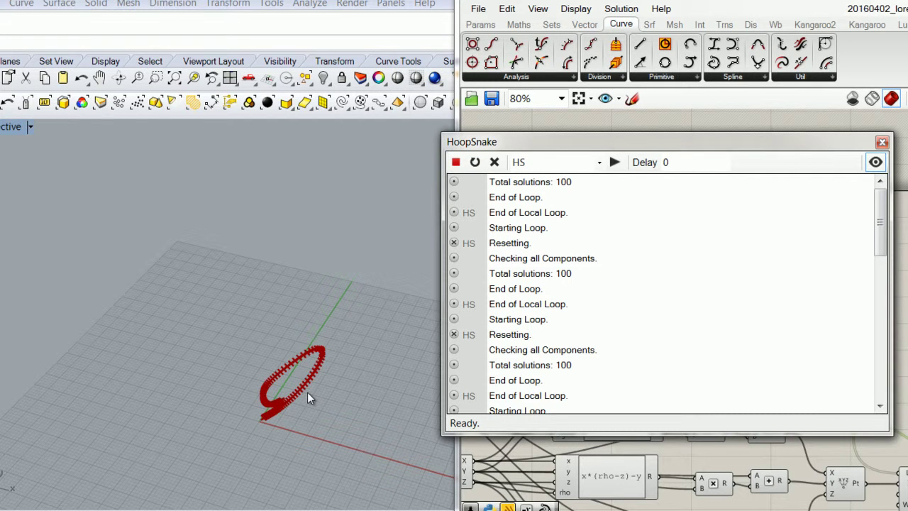
click(881, 142)
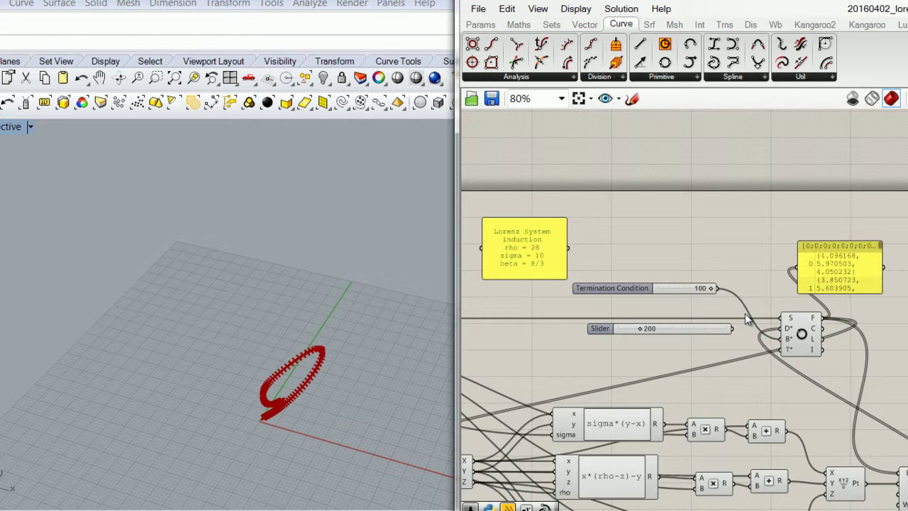
Set the rho slider to 22.
right_drag(630, 373, 784, 358)
scroll(767, 351, down, 1)
right_drag(596, 358, 654, 358)
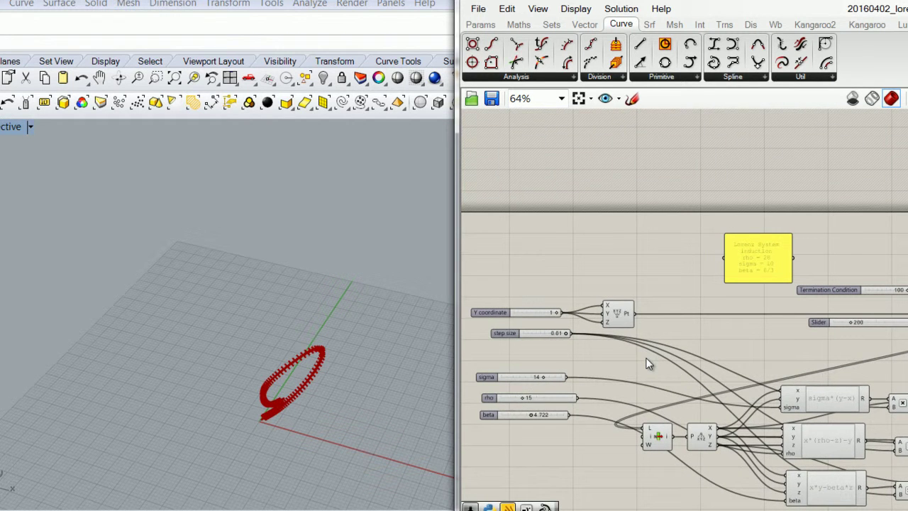
right_drag(558, 383, 644, 371)
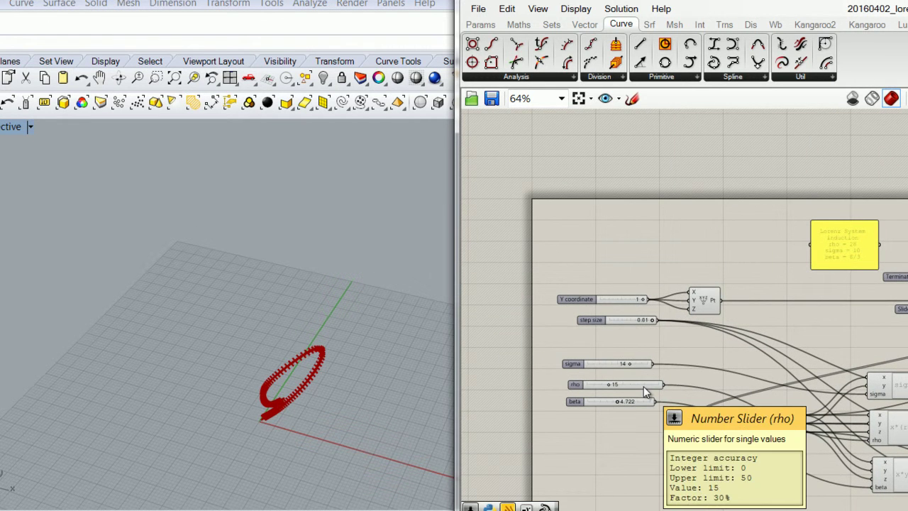
scroll(639, 365, up, 4)
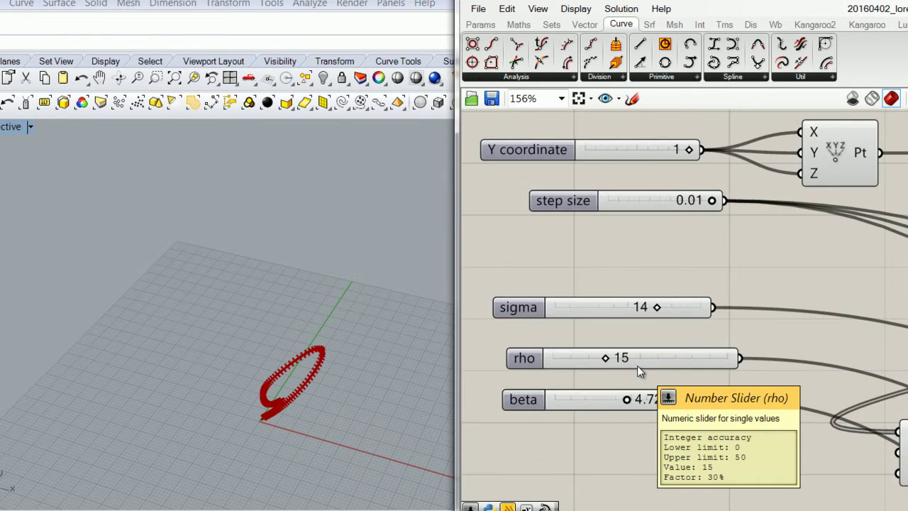
drag(605, 360, 634, 362)
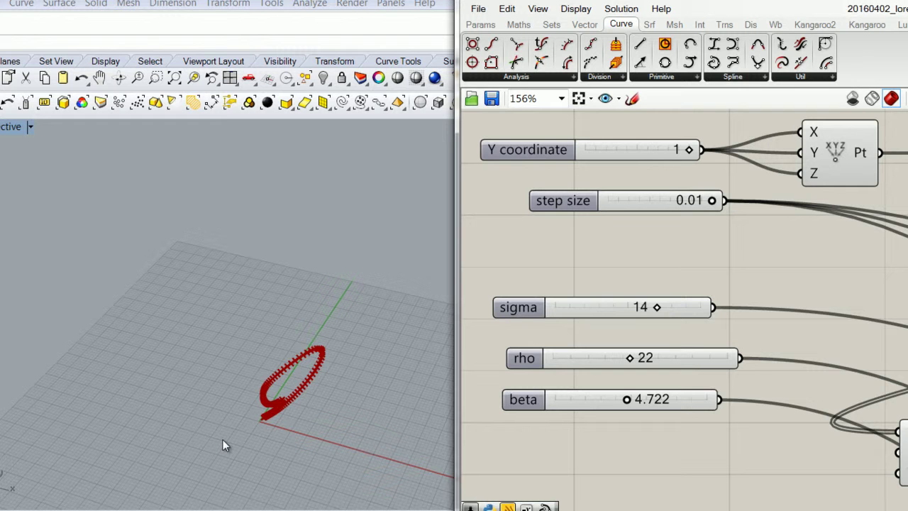
scroll(745, 279, down, 4)
right_drag(889, 222, 624, 296)
scroll(718, 322, up, 3)
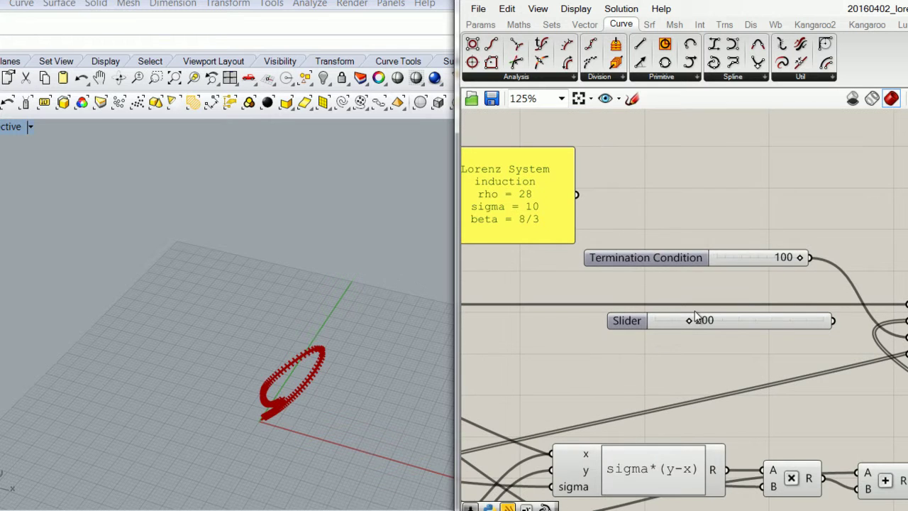
right_drag(787, 317, 690, 331)
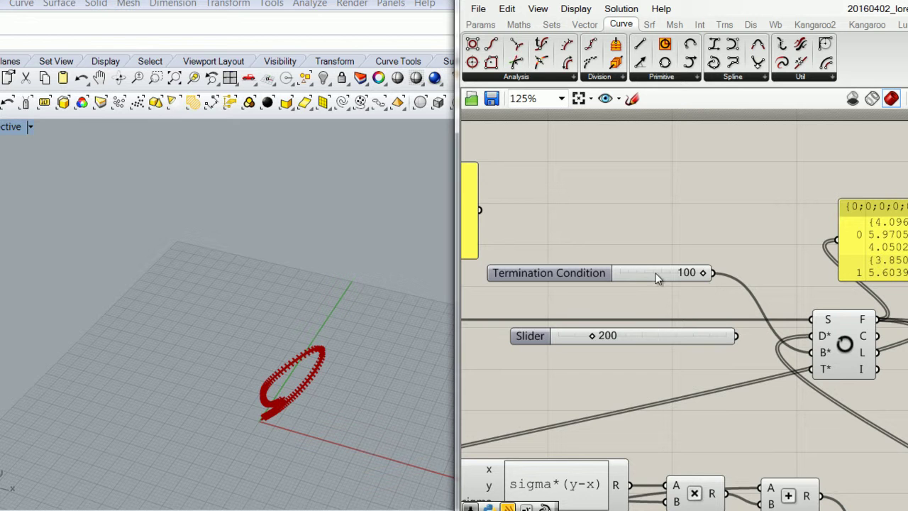
Switch to the browser's Wikipedia page on the Lorenz system, maximize it, and view the sample attractor figure at its beginning.
key(alt+Tab)
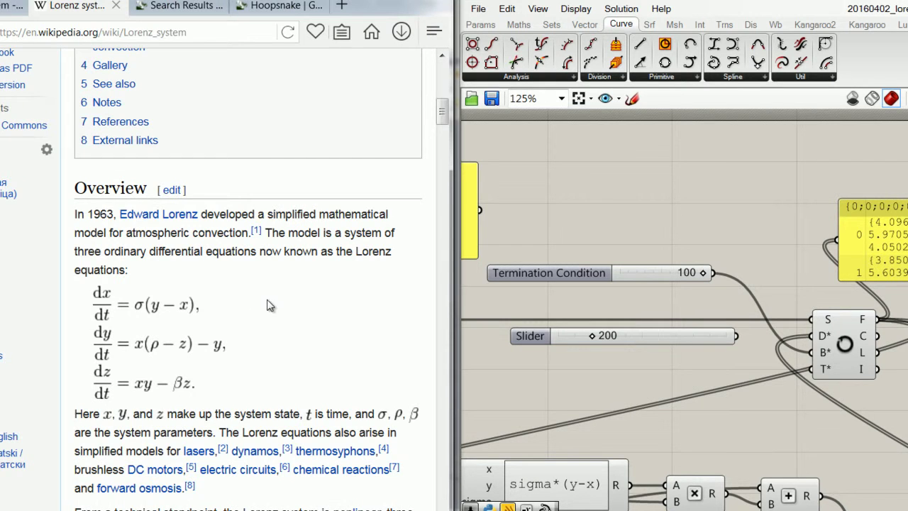
double_click(389, 4)
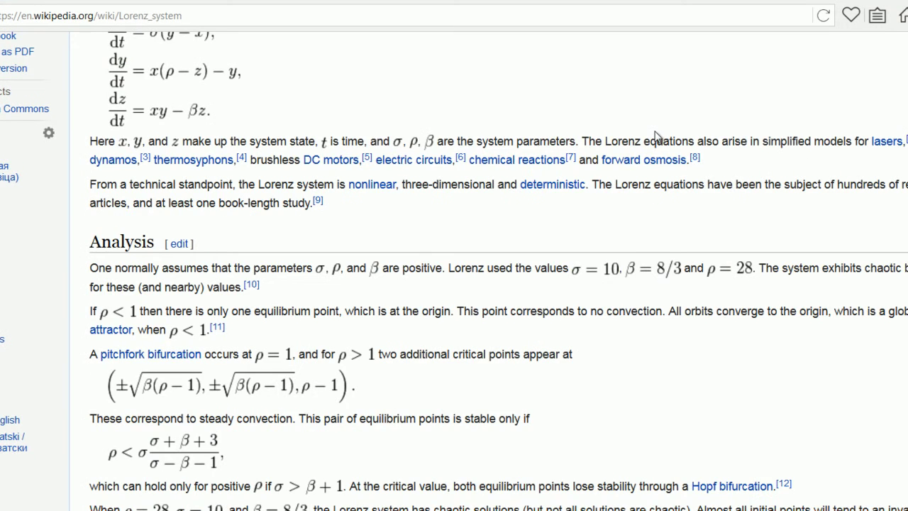
scroll(655, 136, up, 10)
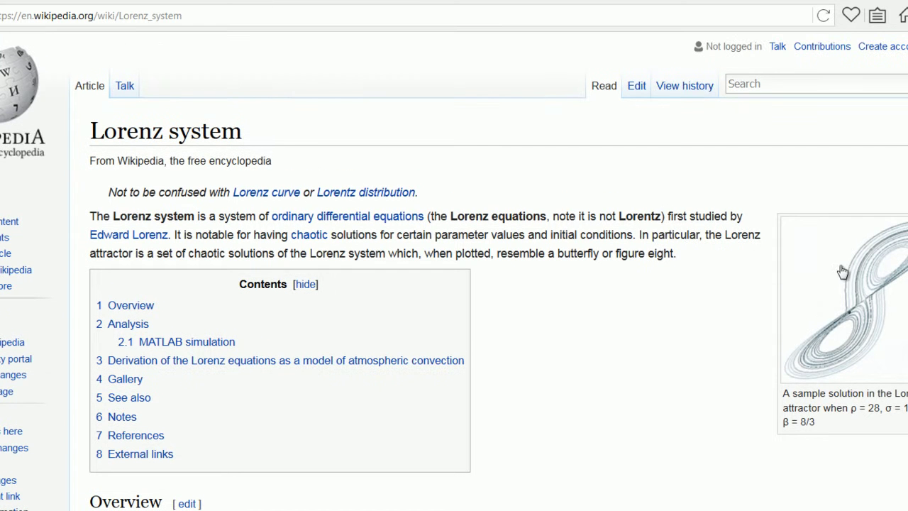